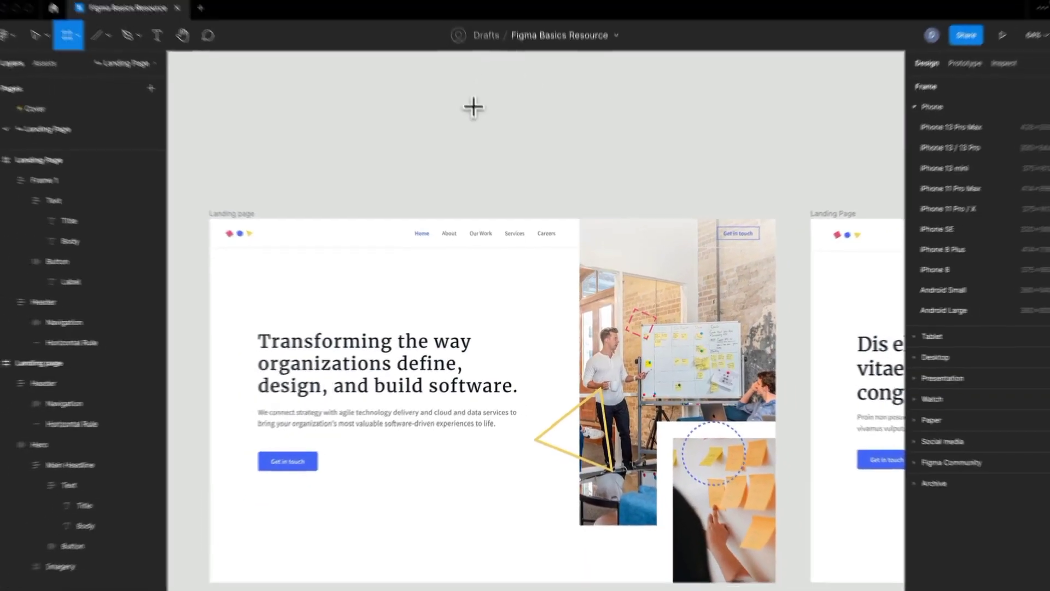
Draw a frame about 429 by 630 in the empty space above the landing page and name it Large Image.
scroll(476, 161, up, 5)
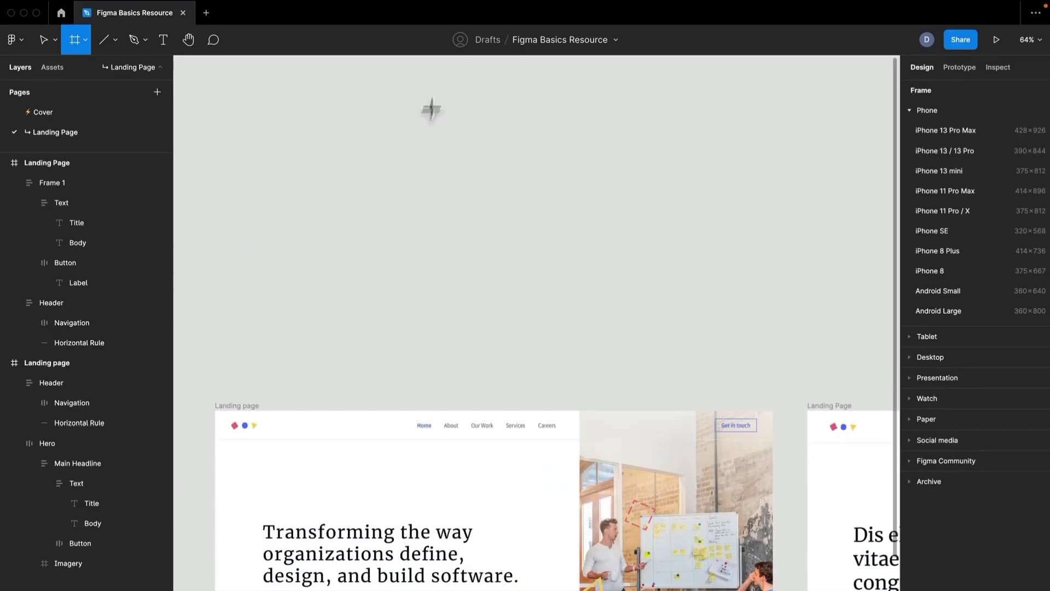
drag(433, 102, 604, 353)
key(super+r)
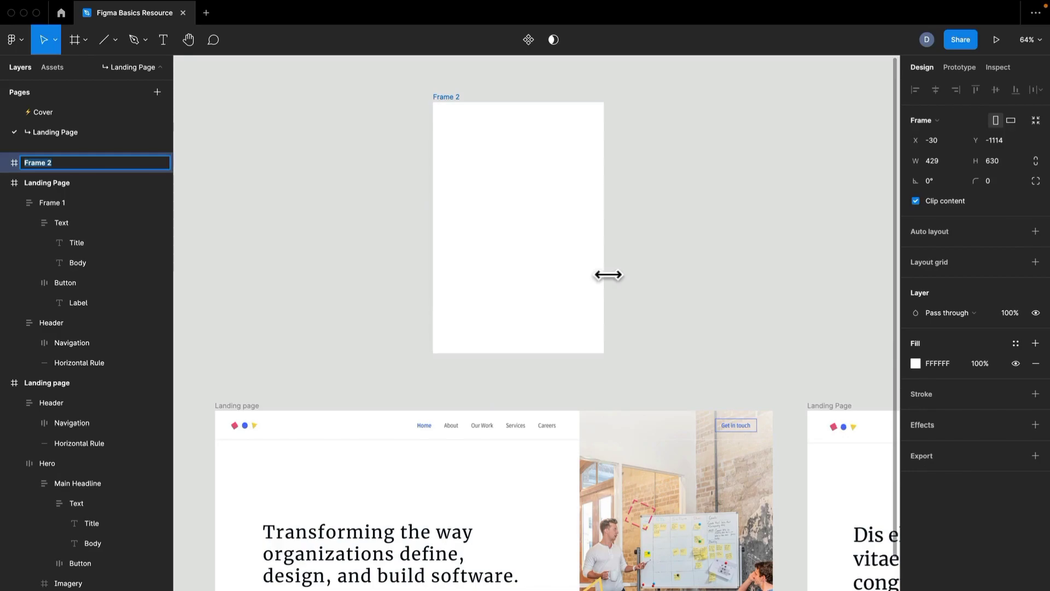
text(Im)
key(BackSpace)
key(BackSpace)
text(LA)
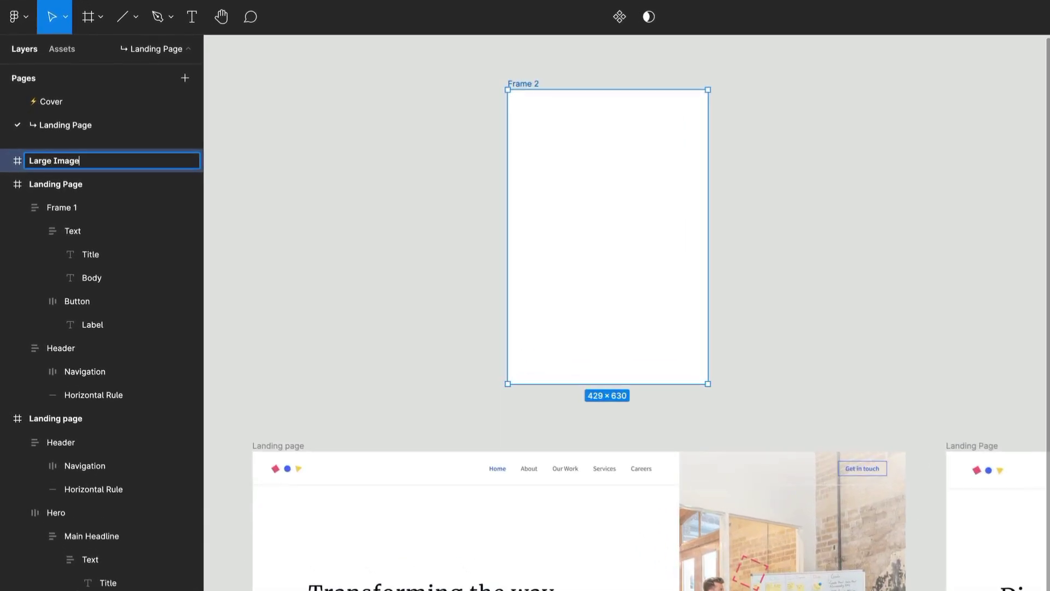
key(Return)
Launch the Unsplash plugin with the Large Image frame still selected.
scroll(713, 267, down, 5)
scroll(804, 225, up, 6)
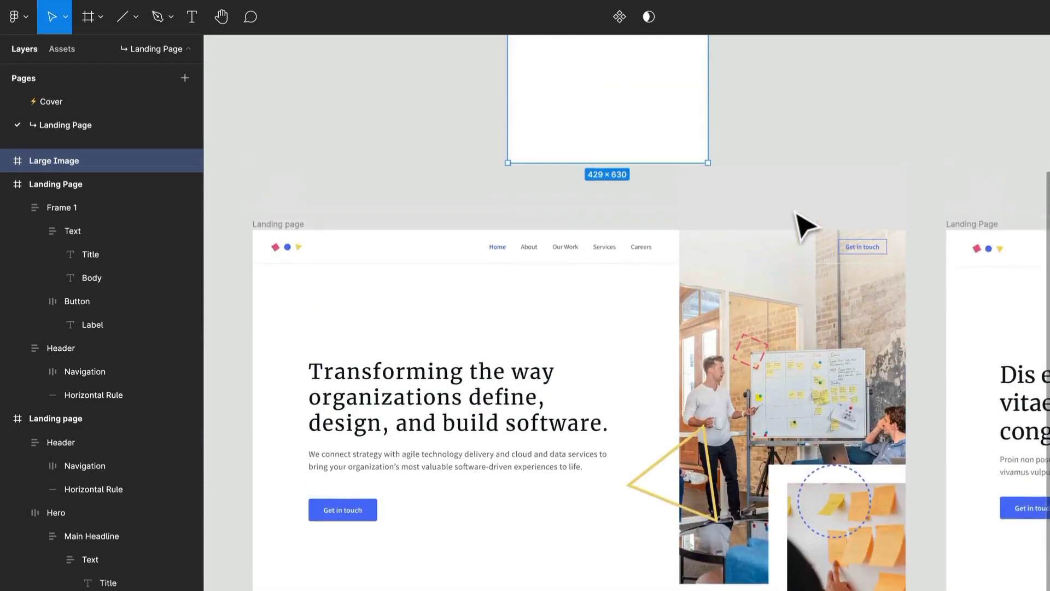
right_click(792, 218)
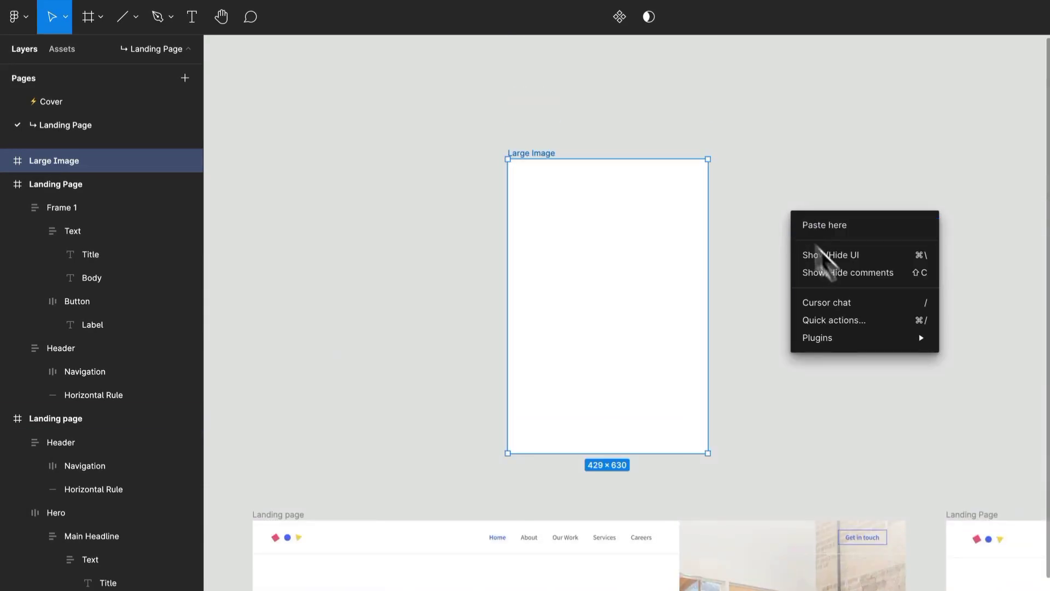
mouse_move(821, 338)
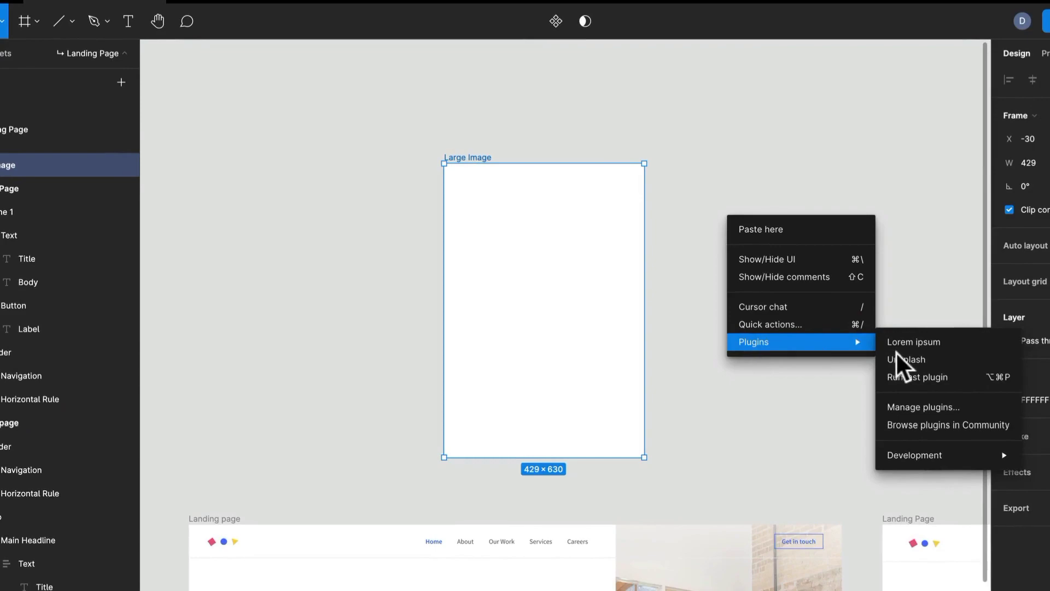
click(912, 360)
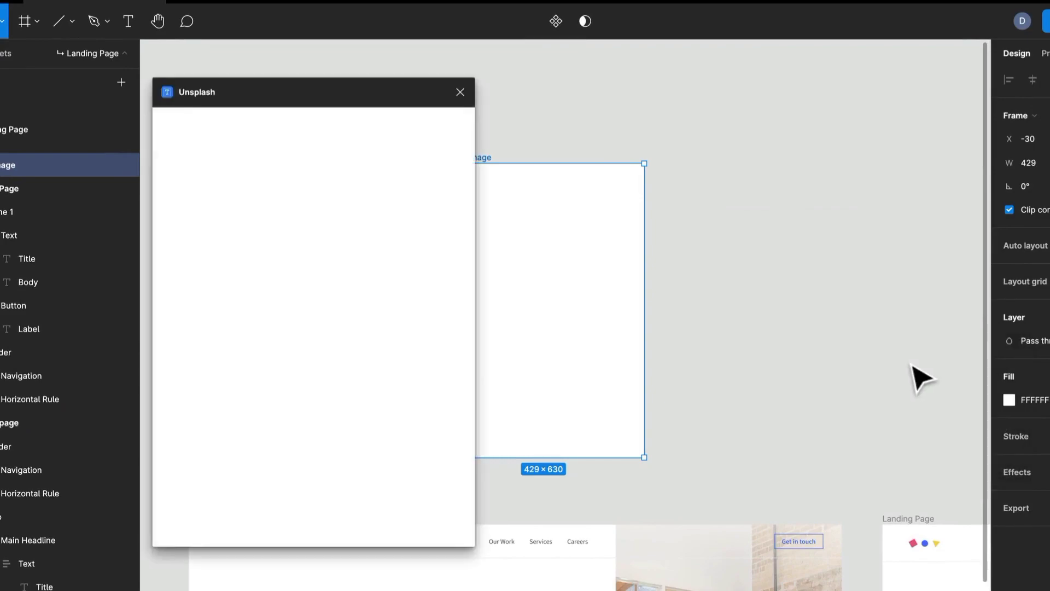
drag(734, 236, 817, 237)
Search the Unsplash photos for "Team" and for "whiteboarding".
click(345, 193)
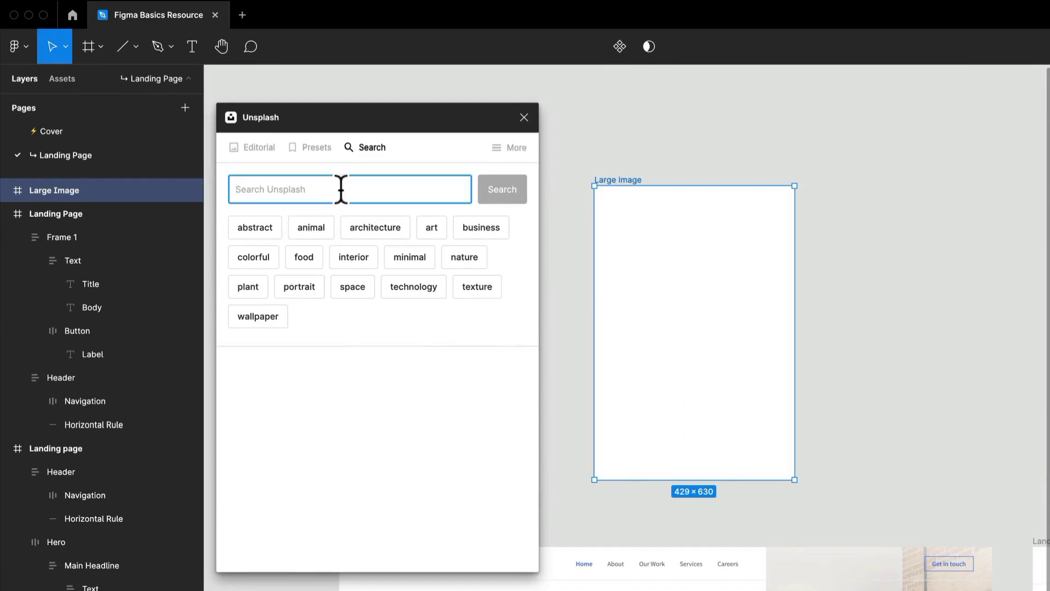
text(Team)
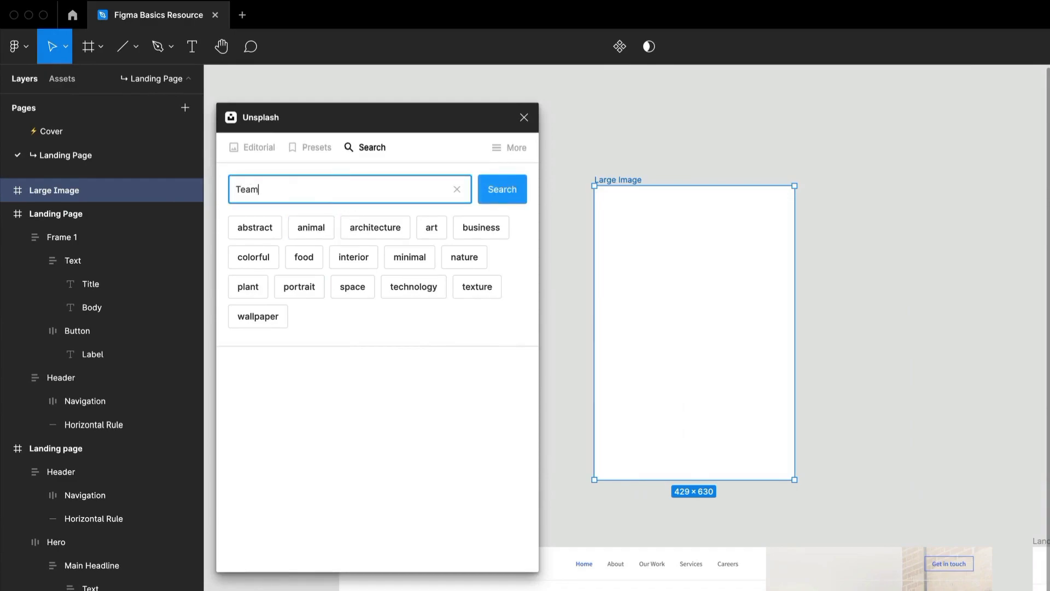
key(Return)
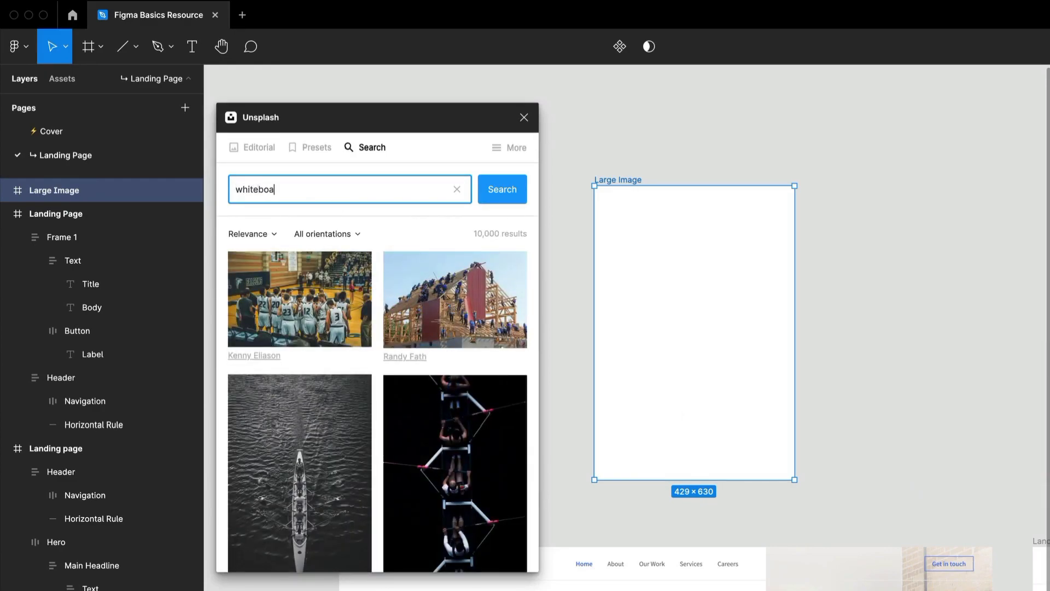
text(ng)
key(Return)
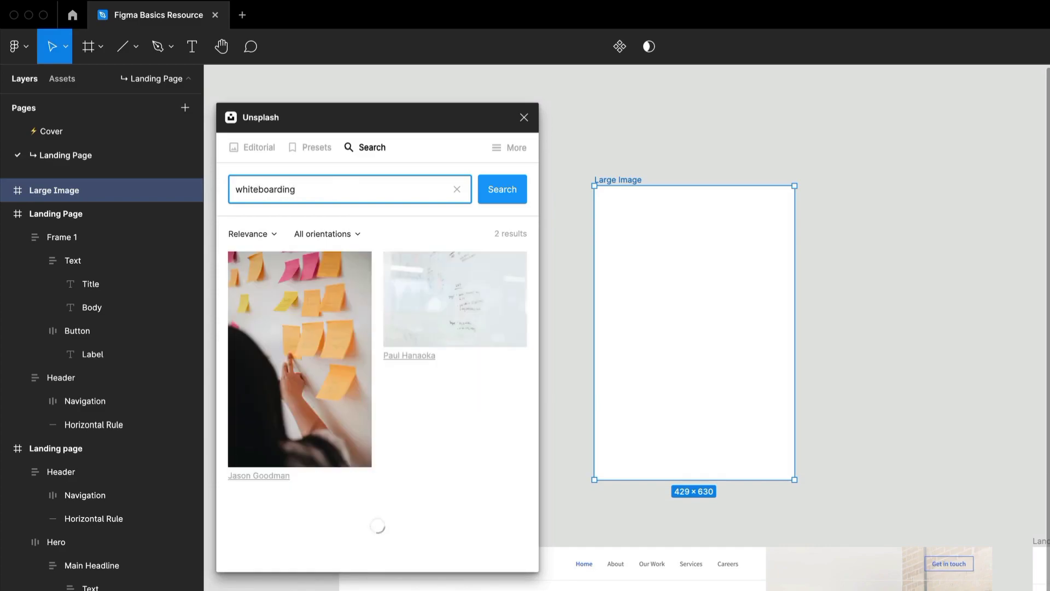
Duplicate the Large Image frame beside the original at about X 439 and name the copy Small Image.
drag(596, 468, 608, 413)
scroll(657, 348, up, 5)
scroll(654, 339, down, 1)
click(652, 319)
click(612, 321)
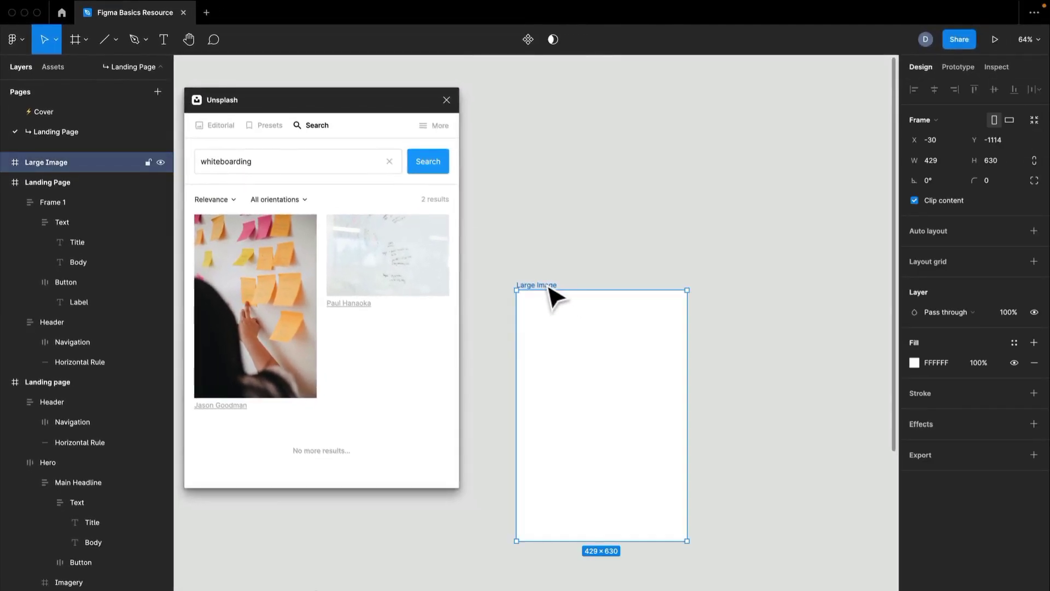
drag(580, 290, 735, 307)
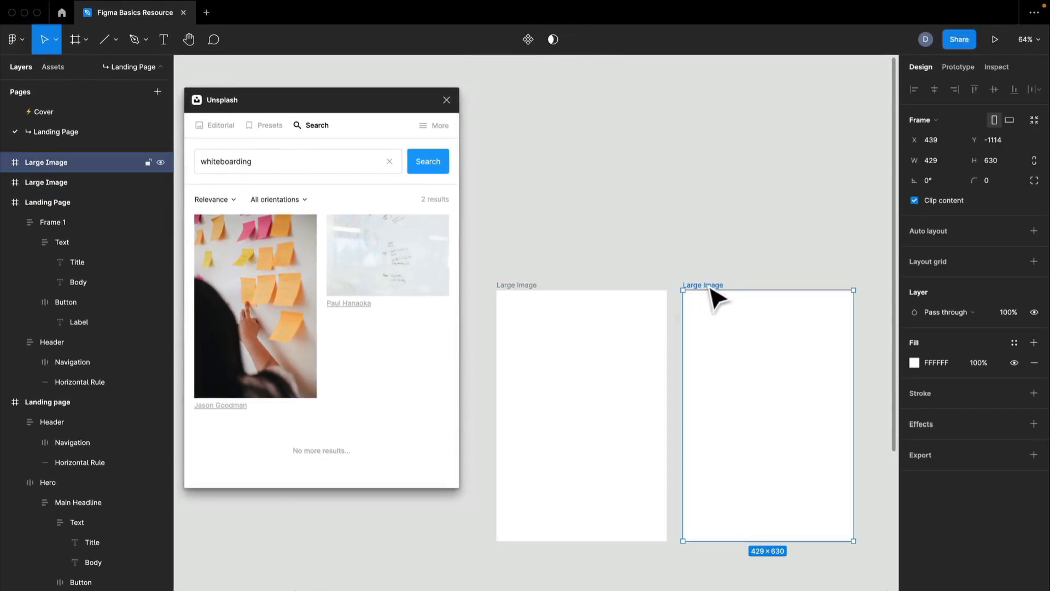
key(super+r)
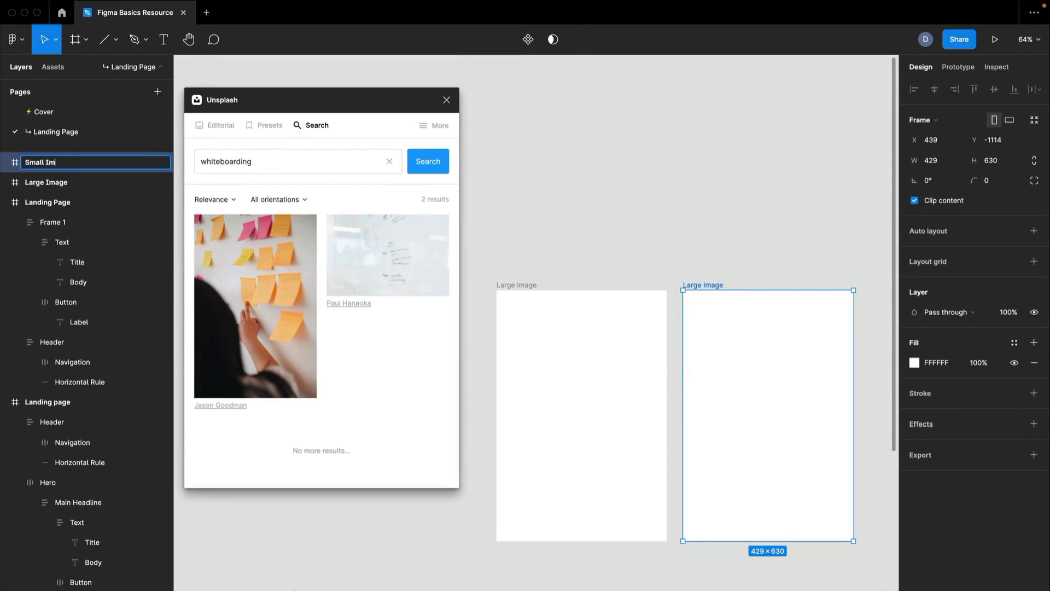
key(Return)
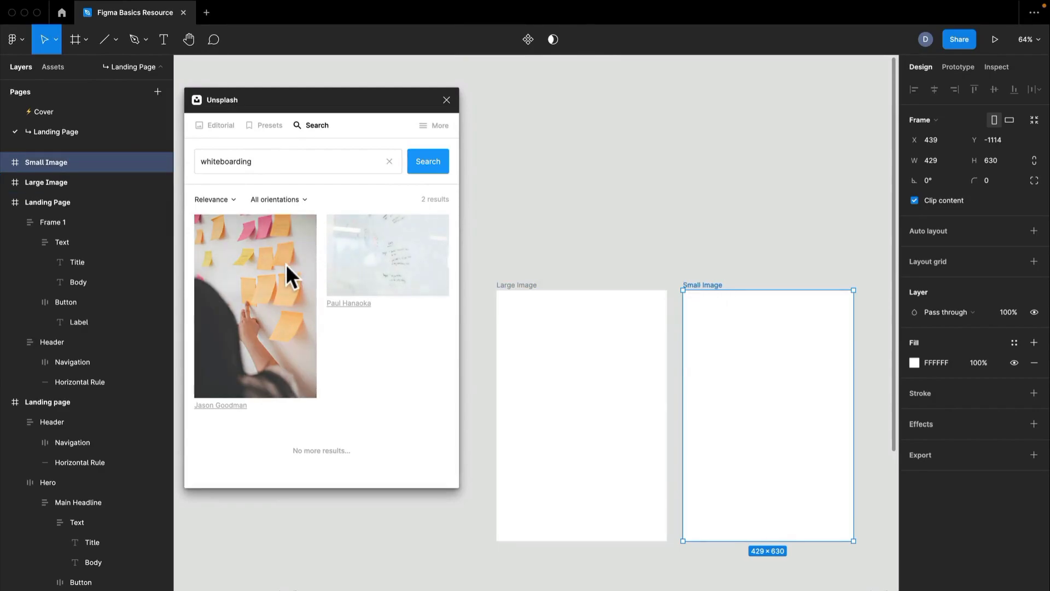
Fill the Small Image frame with the Unsplash photo of a hand pointing at orange sticky notes.
click(285, 264)
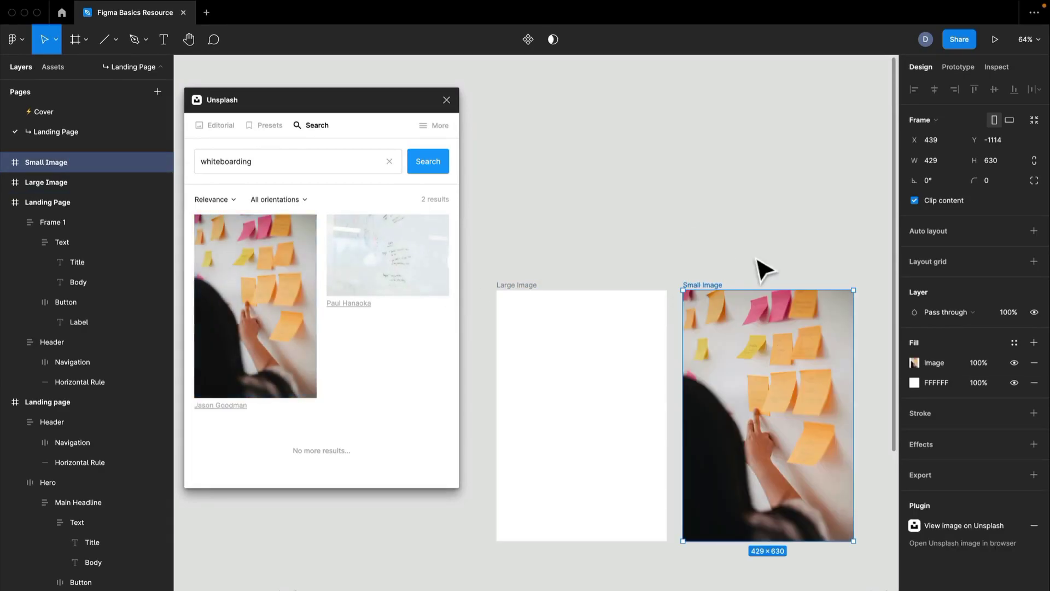
scroll(722, 204, down, 5)
scroll(684, 236, down, 2)
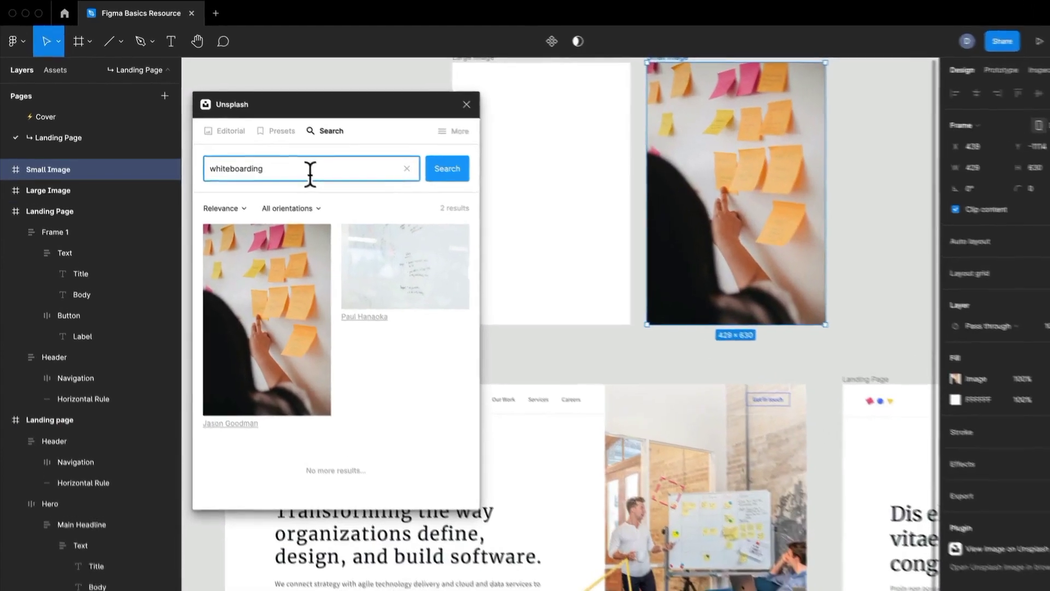
Search Unsplash for "Brainstorming" and fill the Large Image frame with the photo of a smiling man at a meeting table.
double_click(297, 167)
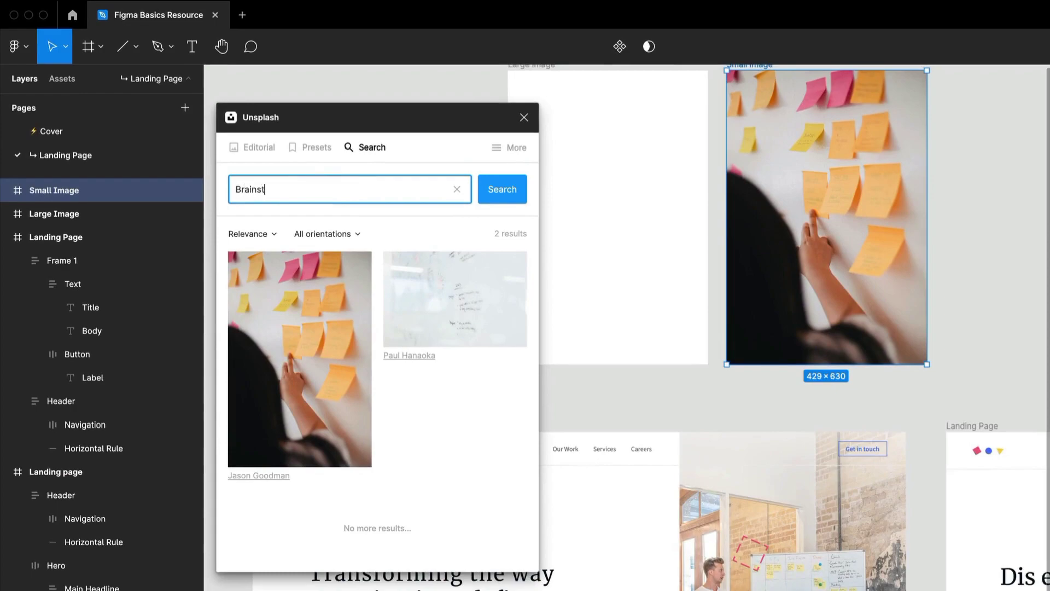
key(Return)
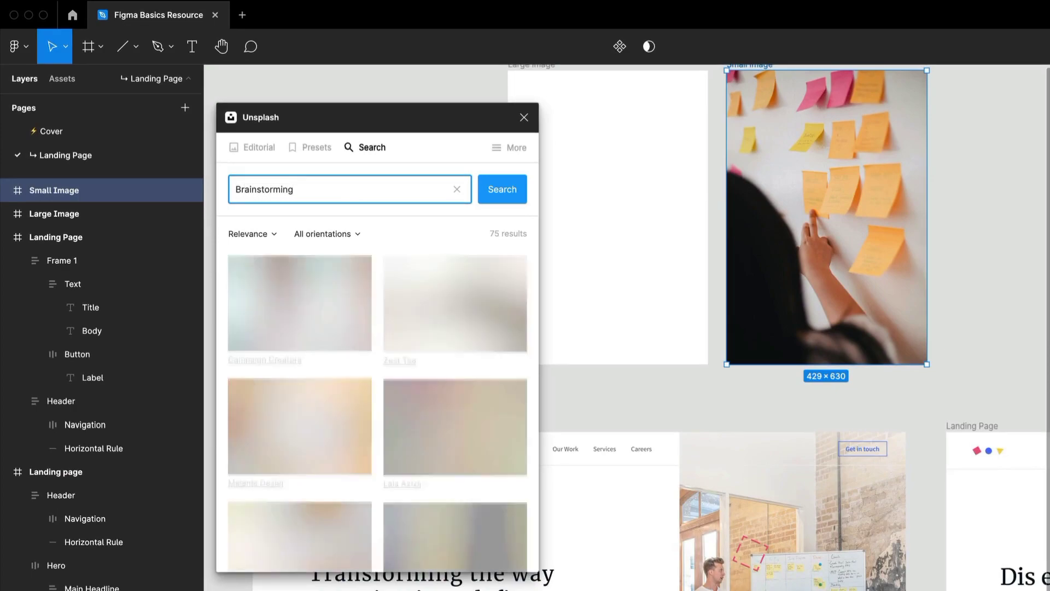
click(630, 263)
scroll(402, 362, down, 10)
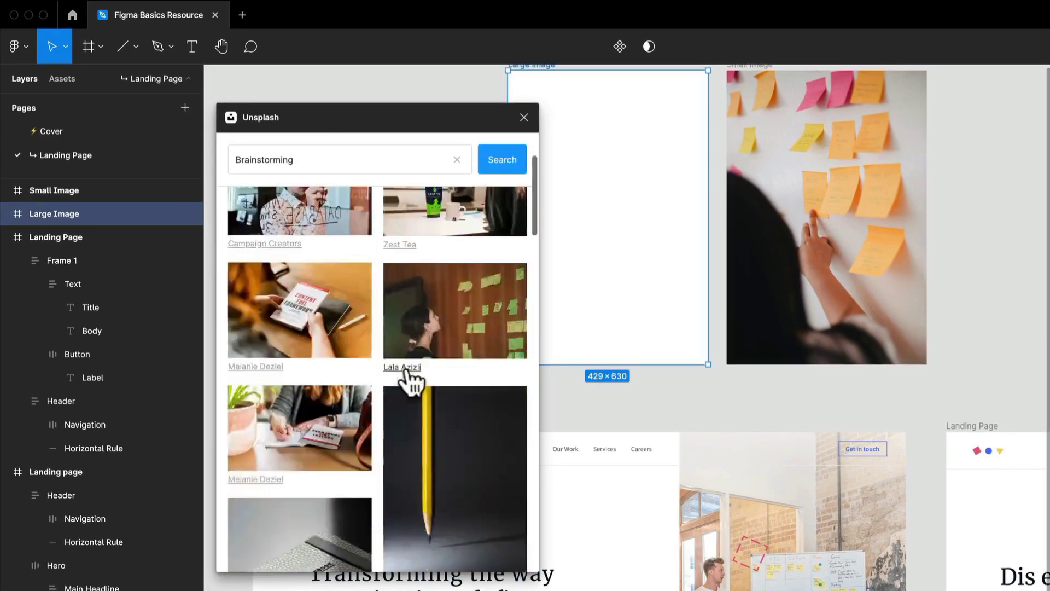
scroll(396, 356, down, 10)
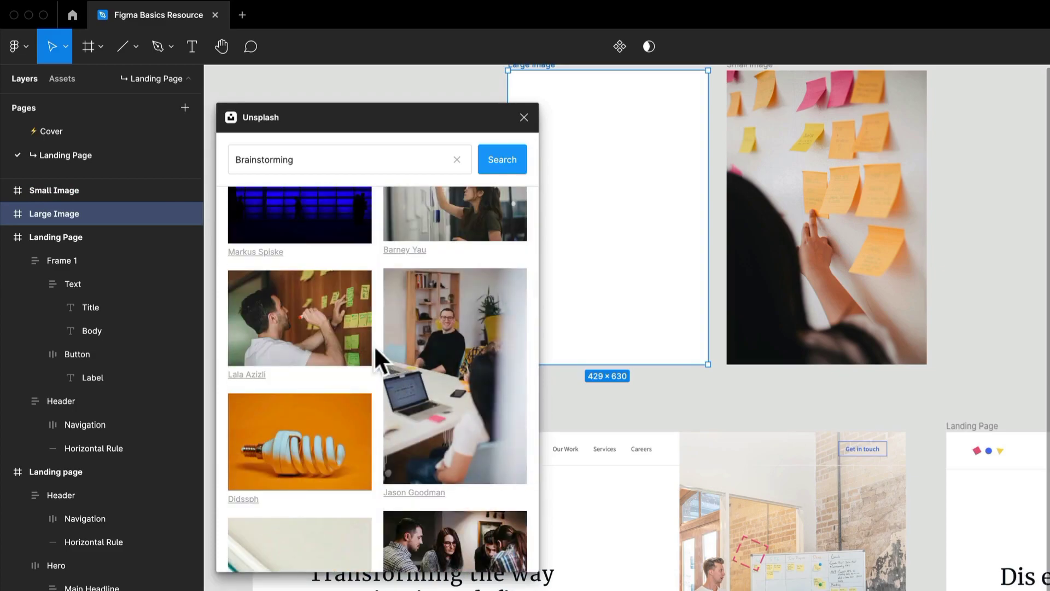
click(448, 350)
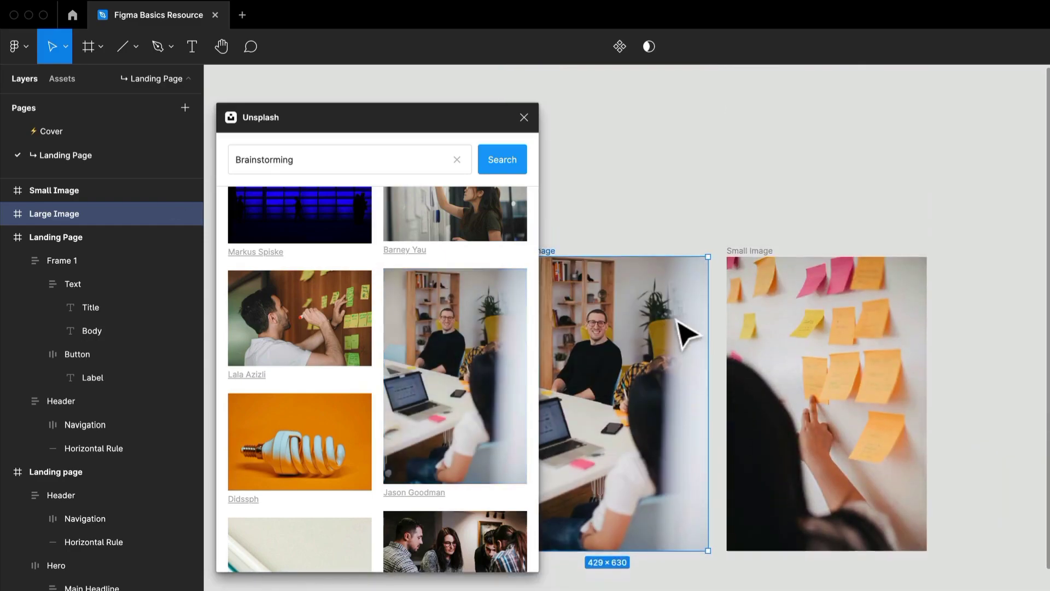
click(523, 118)
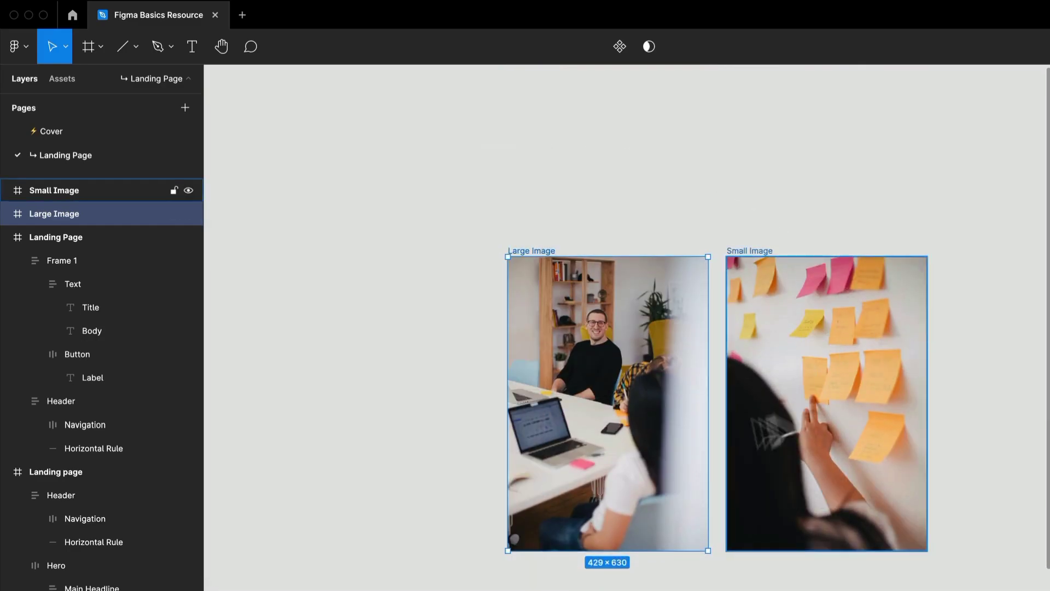
Move the Large Image frame higher and place the Small Image frame overlapping its lower-right part.
drag(704, 420, 629, 272)
scroll(638, 281, down, 3)
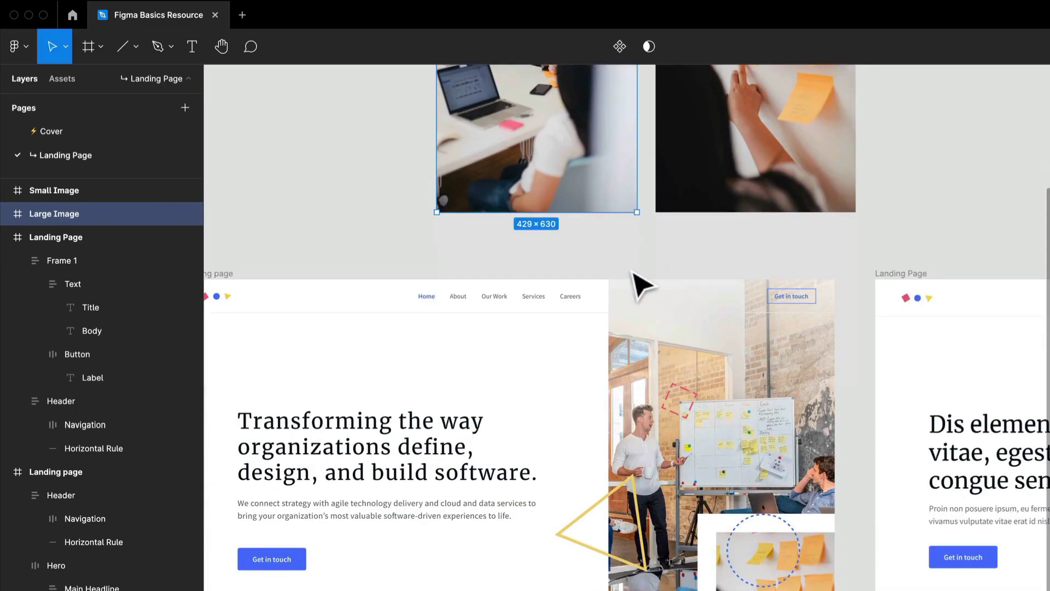
drag(681, 249, 614, 335)
scroll(575, 247, up, 3)
drag(504, 298, 508, 199)
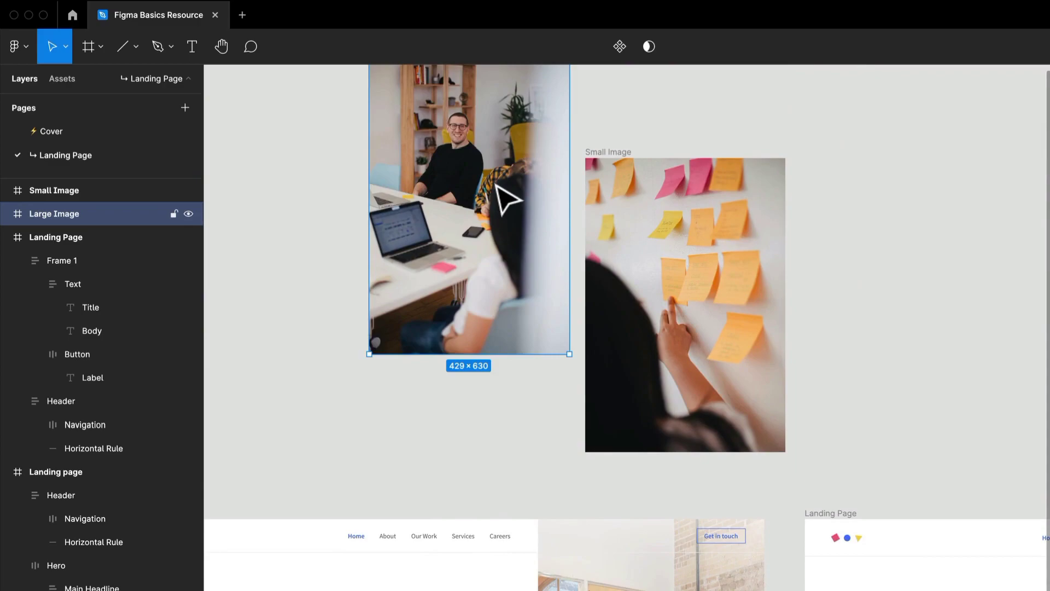
mouse_move(529, 242)
mouse_down()
mouse_move(527, 223)
mouse_move(537, 226)
mouse_up()
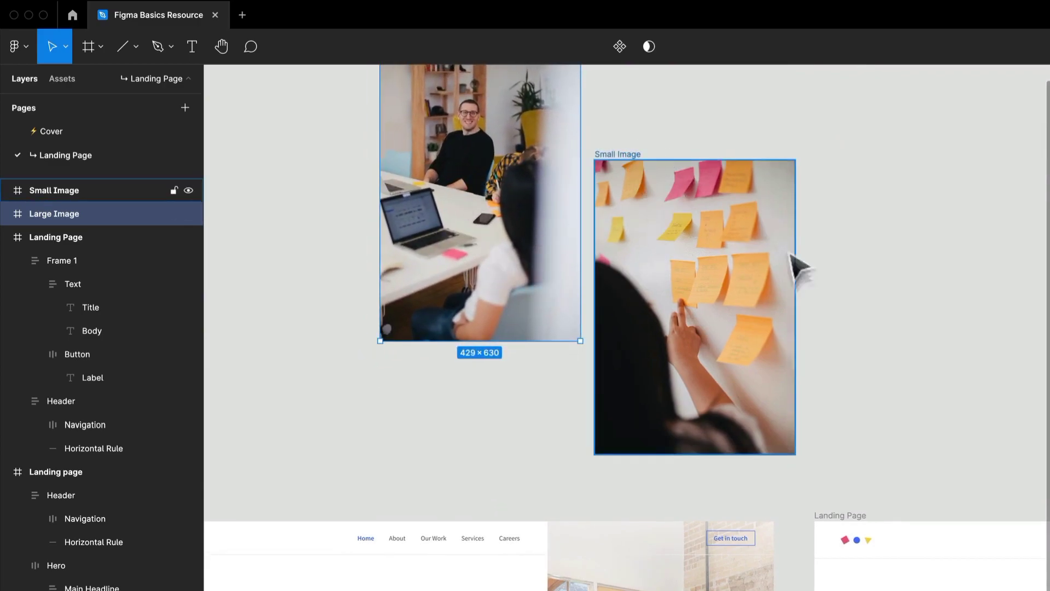
scroll(731, 300, down, 1)
drag(726, 266, 667, 272)
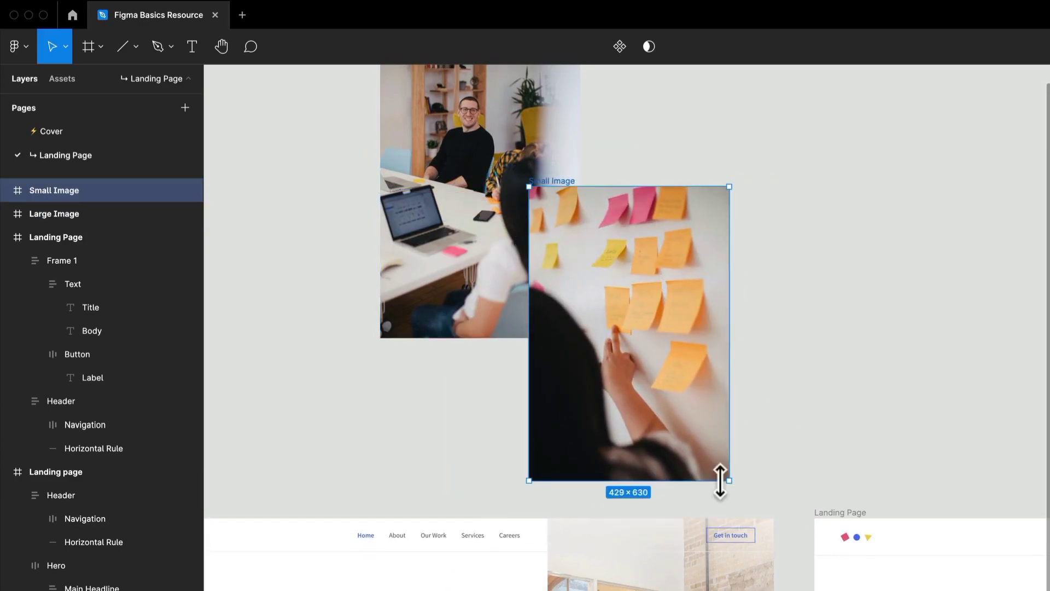
Resize the Small Image frame to about 282 by 405 and position it over the Large Image's lower-right corner, at about X 221.
drag(728, 481, 662, 375)
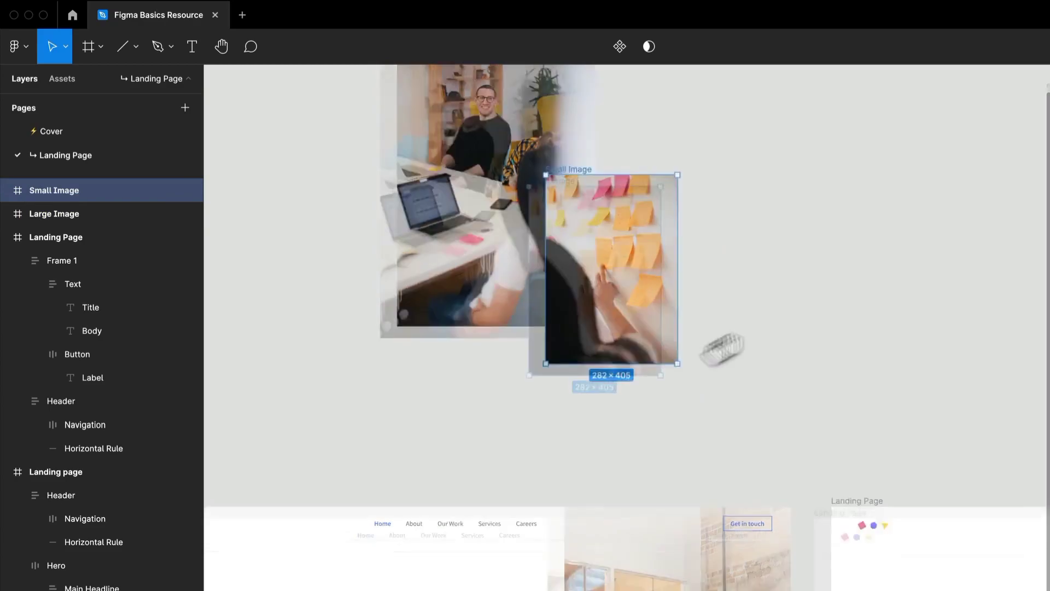
drag(722, 349, 878, 277)
drag(837, 378, 759, 417)
drag(719, 224, 683, 303)
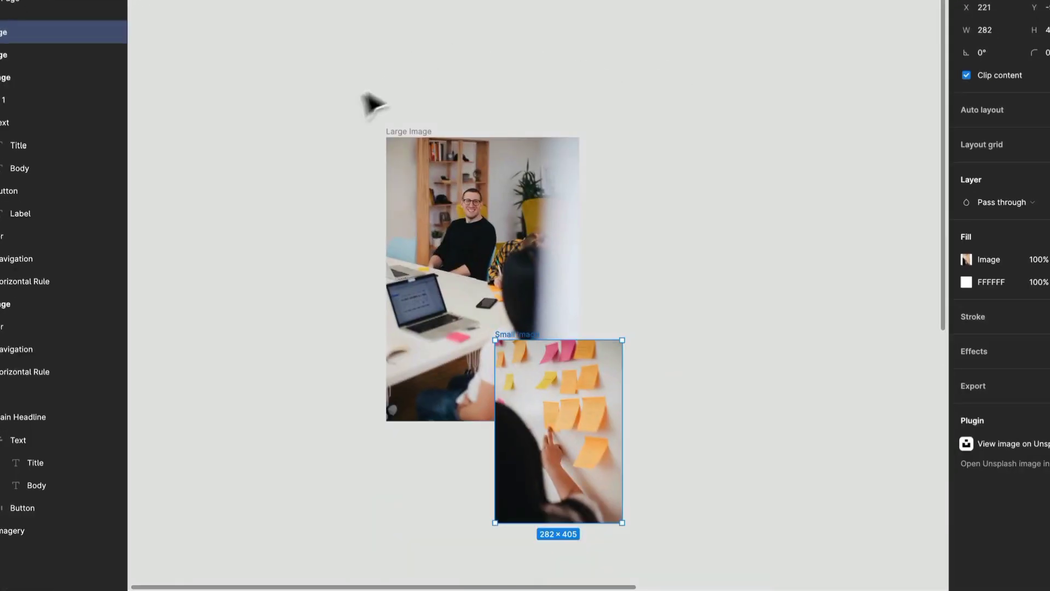
Group the Large Image and Small Image frames and convert the group into a frame.
drag(333, 82, 683, 549)
right_click(500, 257)
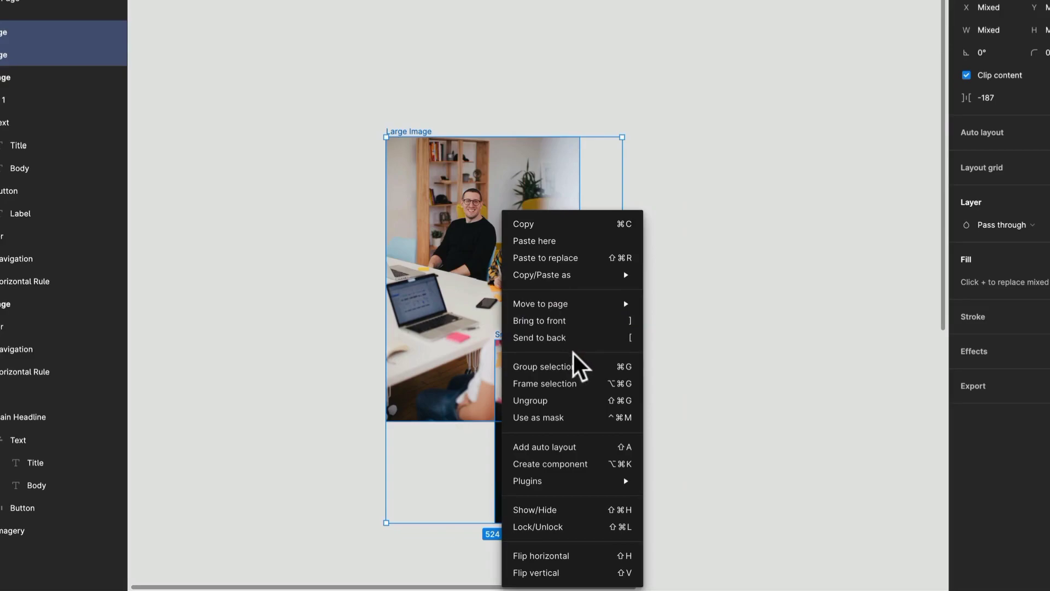
click(584, 405)
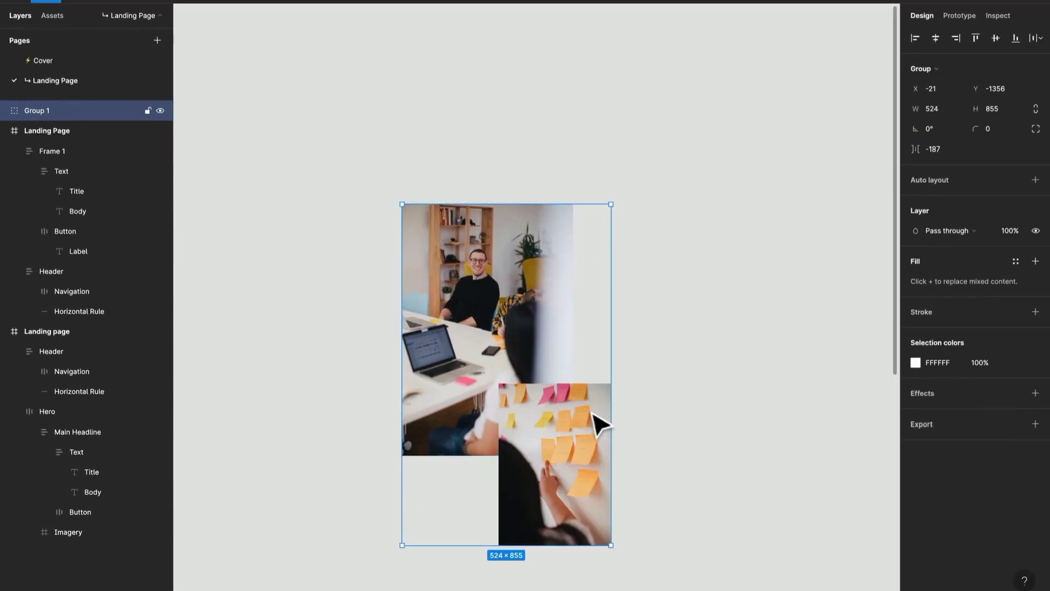
click(933, 66)
click(937, 52)
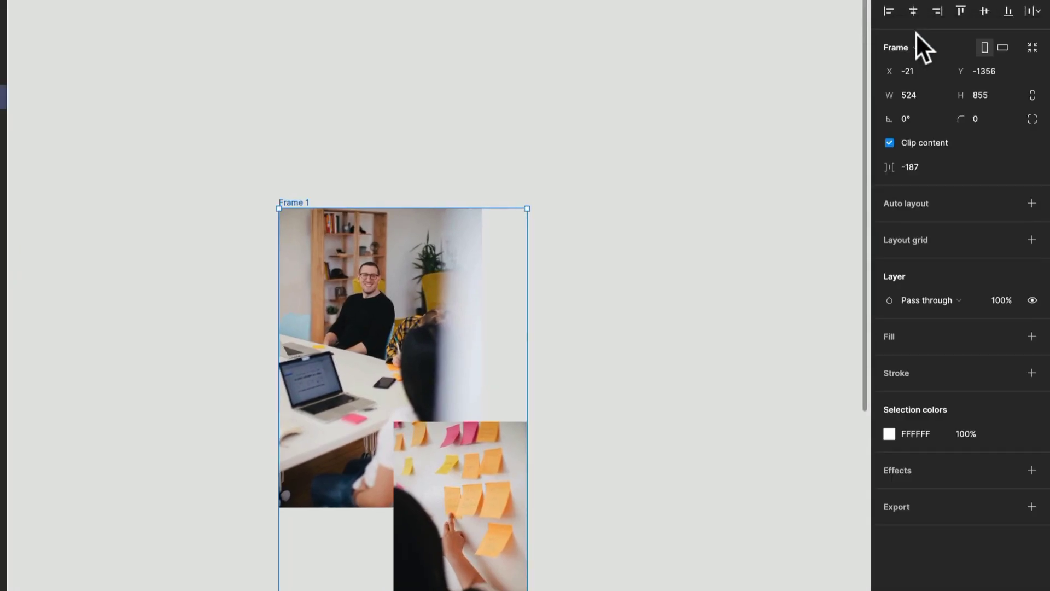
Rename the frame containing both photos as Imagery.
key(super+r)
text(Ima)
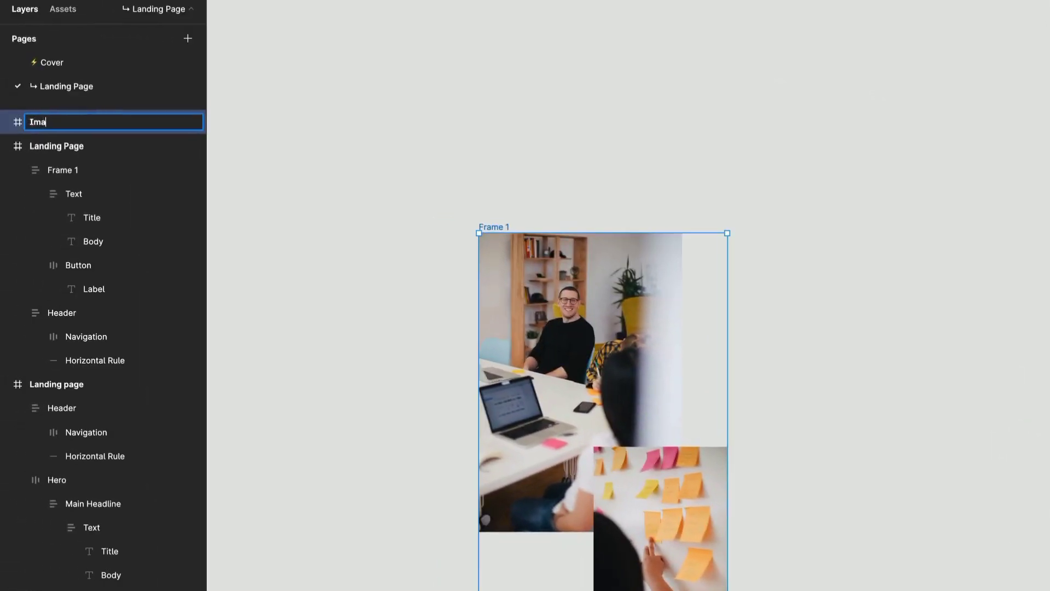
key(Return)
scroll(754, 137, down, 5)
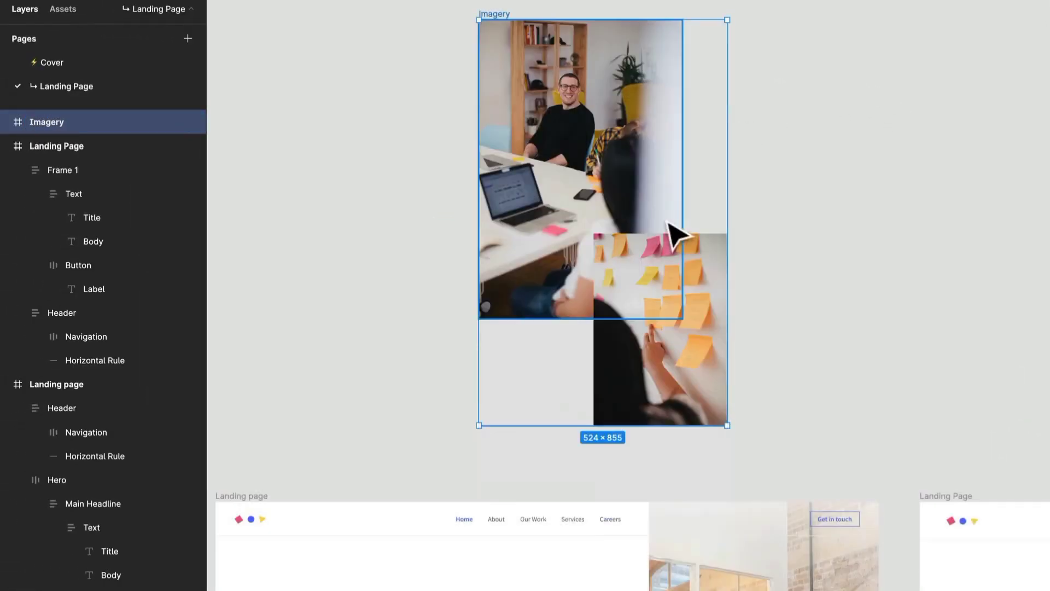
scroll(746, 187, up, 1)
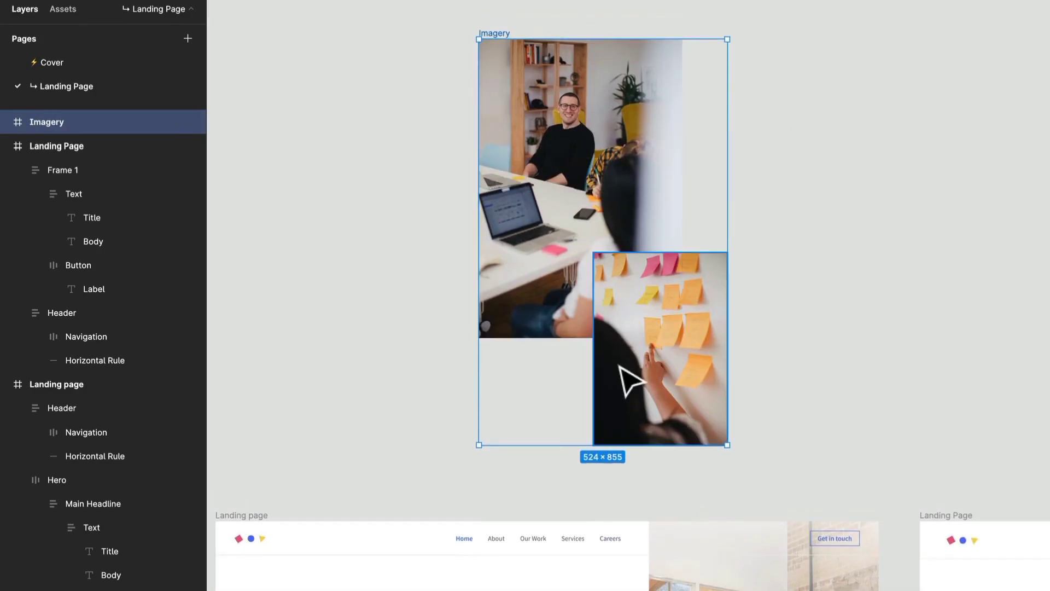
Widen the Large Image frame to 524 by 630 so its right edge meets the Small Image's right edge.
click(664, 380)
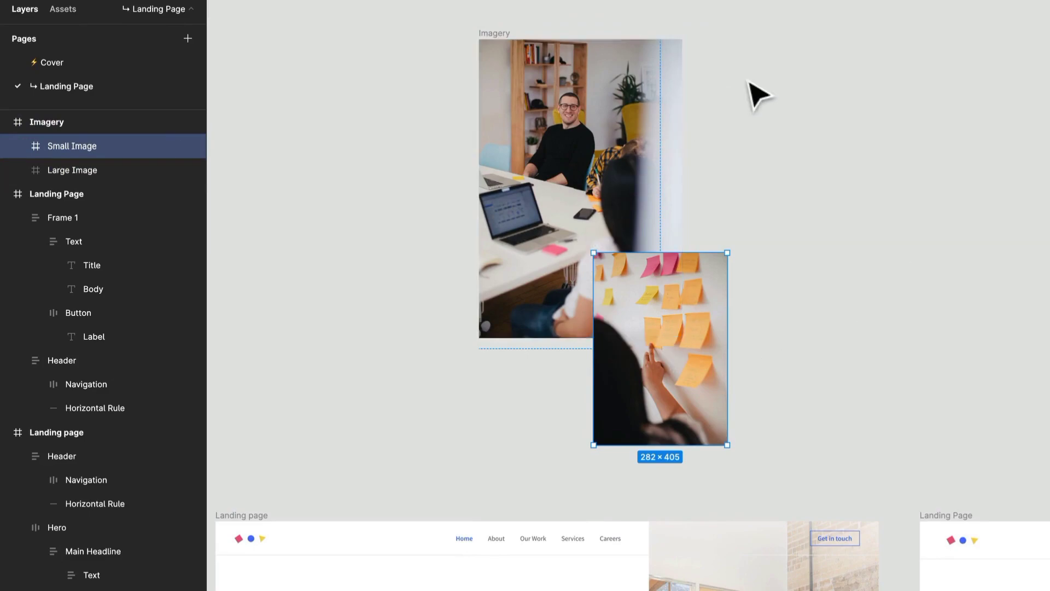
click(678, 127)
drag(683, 125, 725, 136)
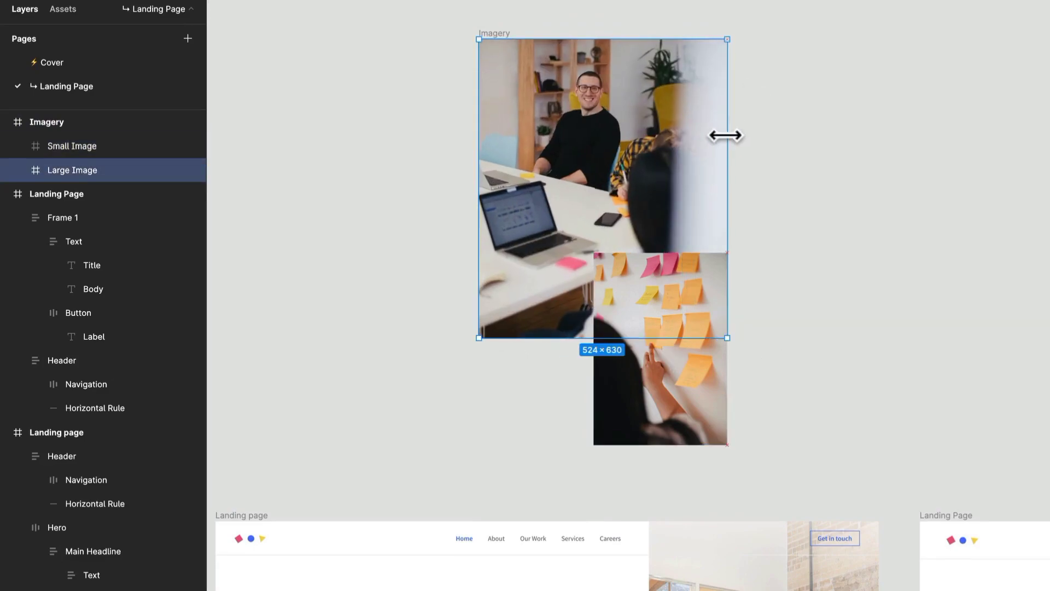
Remove the FFFFFF fill from the Small Image frame and give it a solid FFFFFF stroke.
scroll(711, 241, down, 5)
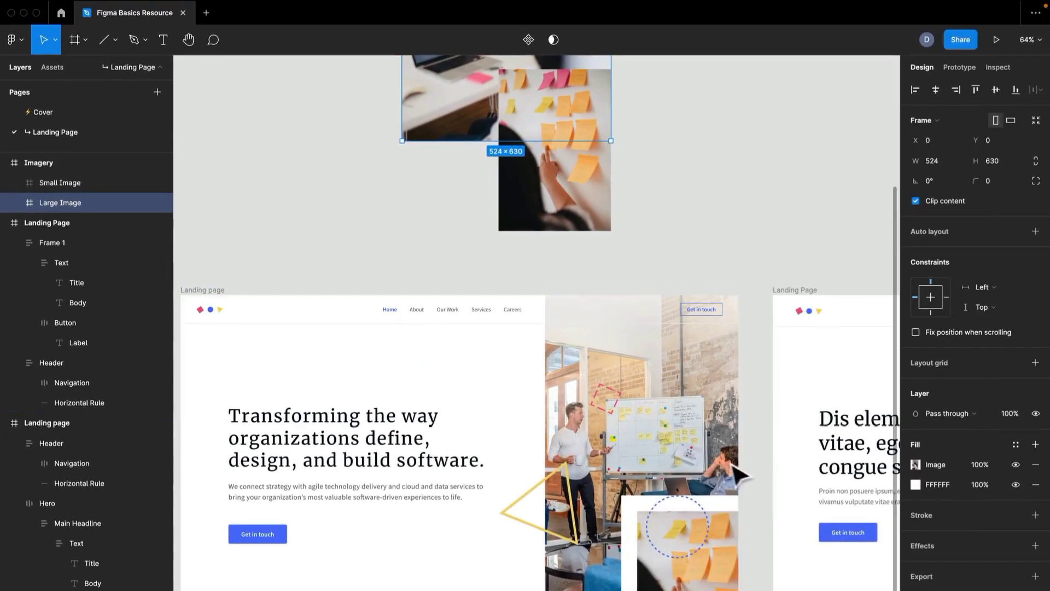
scroll(689, 357, up, 10)
scroll(680, 359, down, 4)
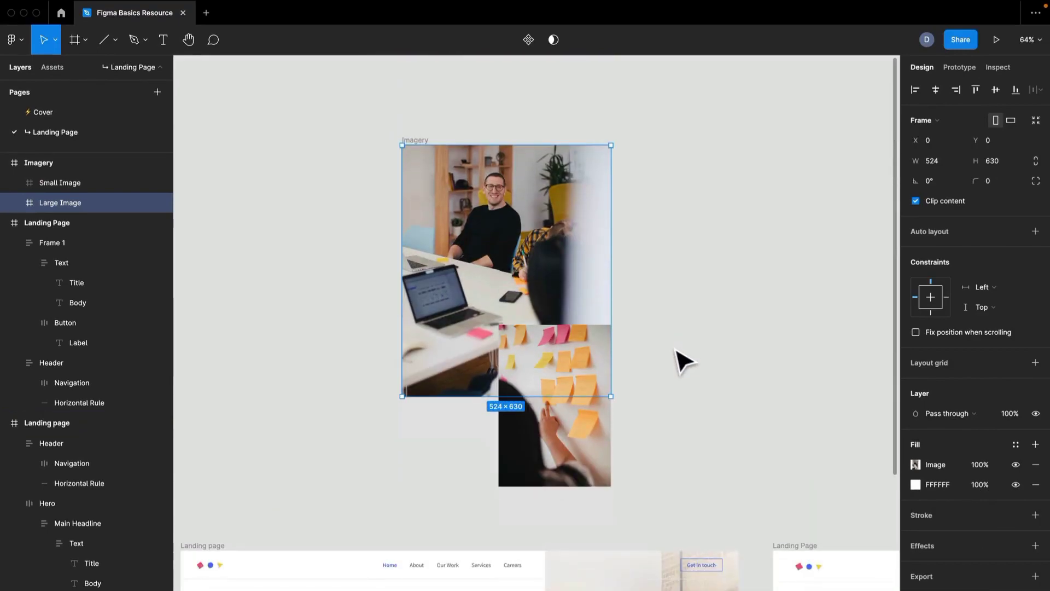
click(558, 371)
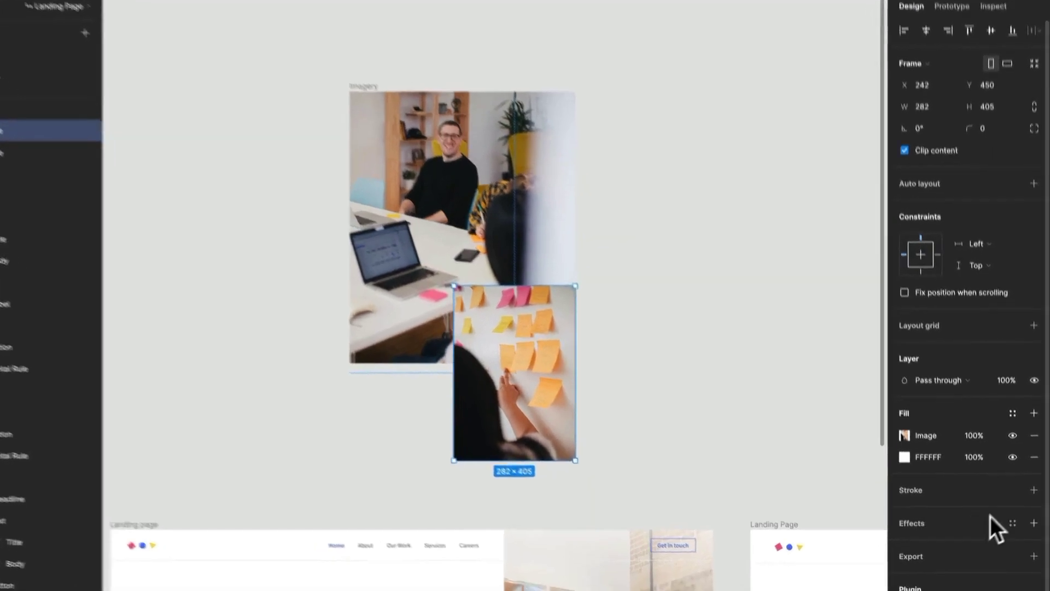
click(1034, 421)
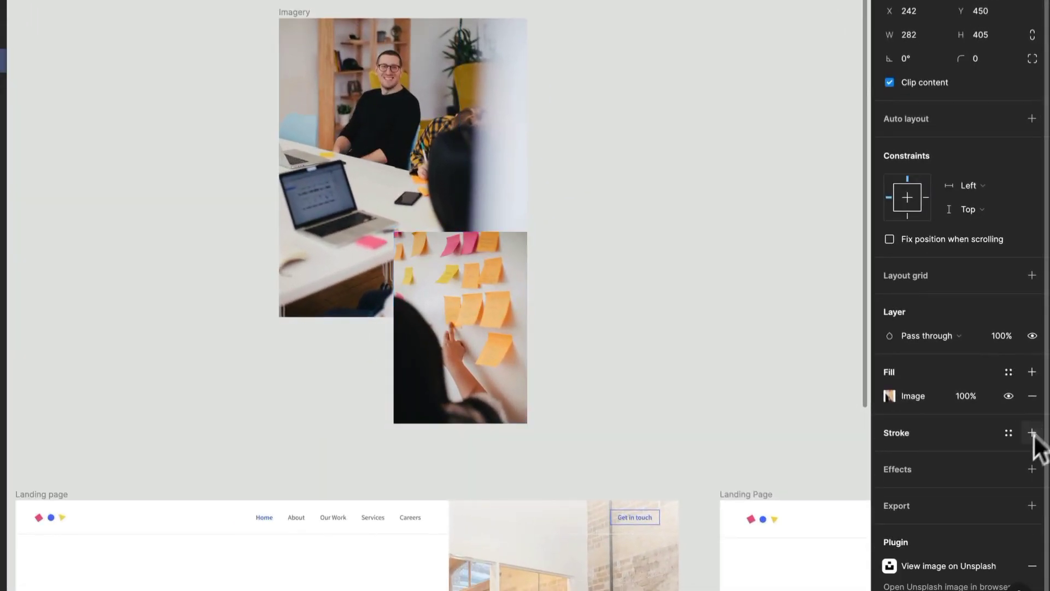
click(1032, 433)
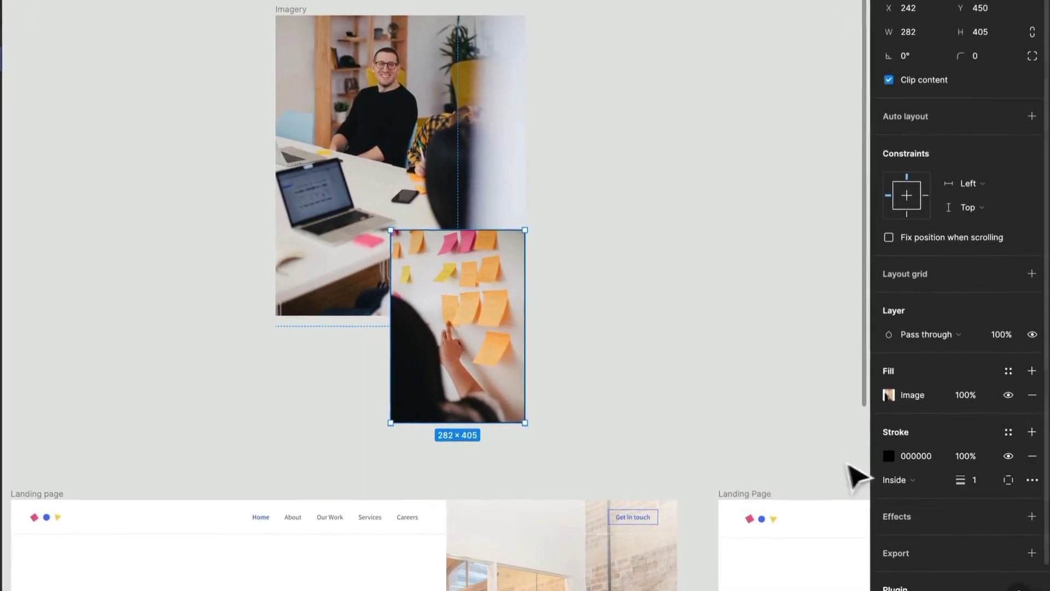
click(888, 455)
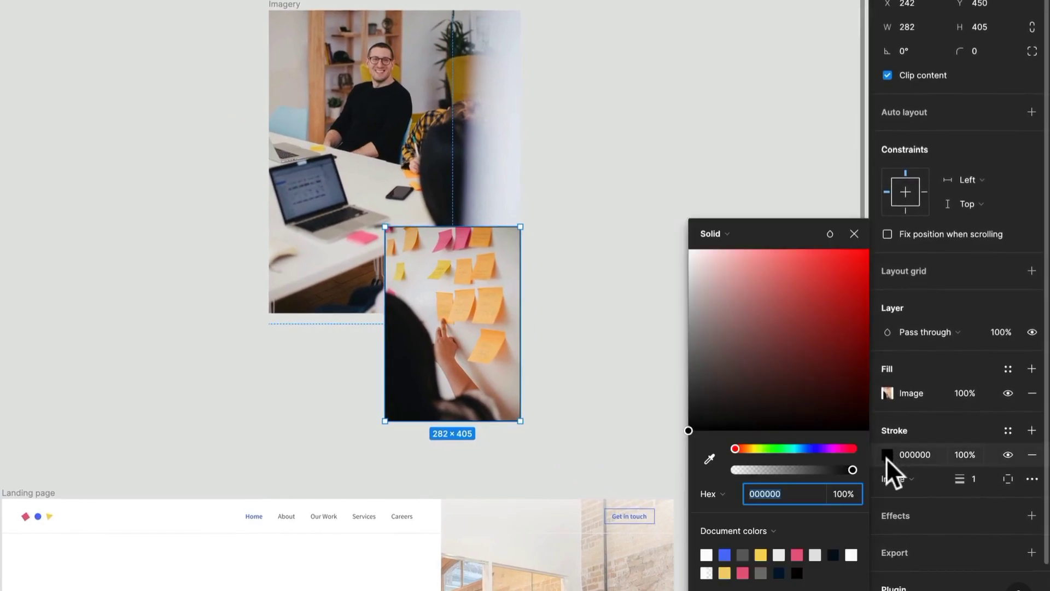
drag(799, 411, 663, 224)
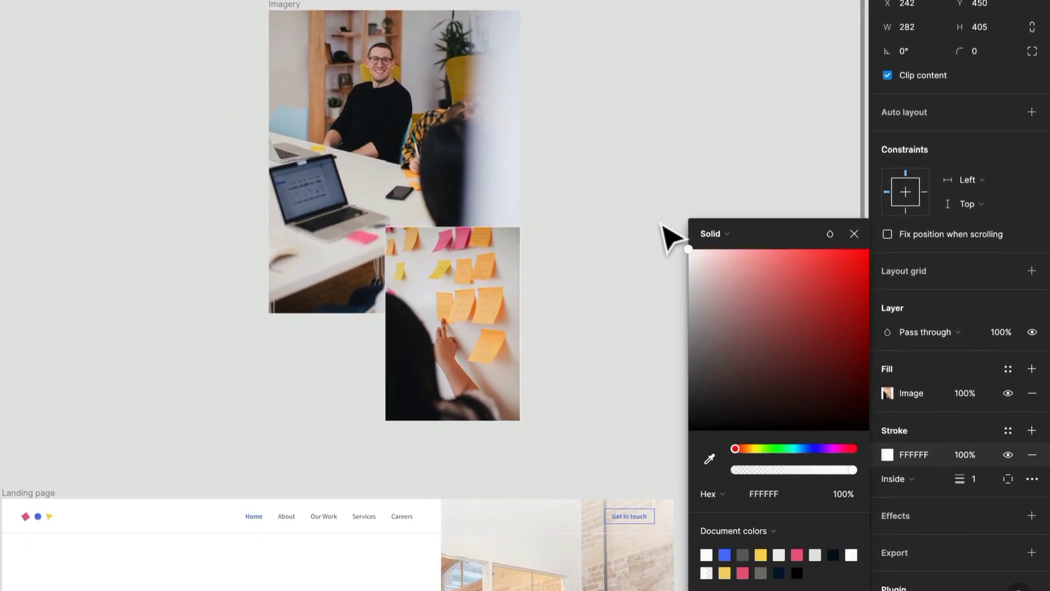
Set the Small Image's stroke weight to 10.
scroll(458, 362, down, 9)
drag(524, 402, 439, 569)
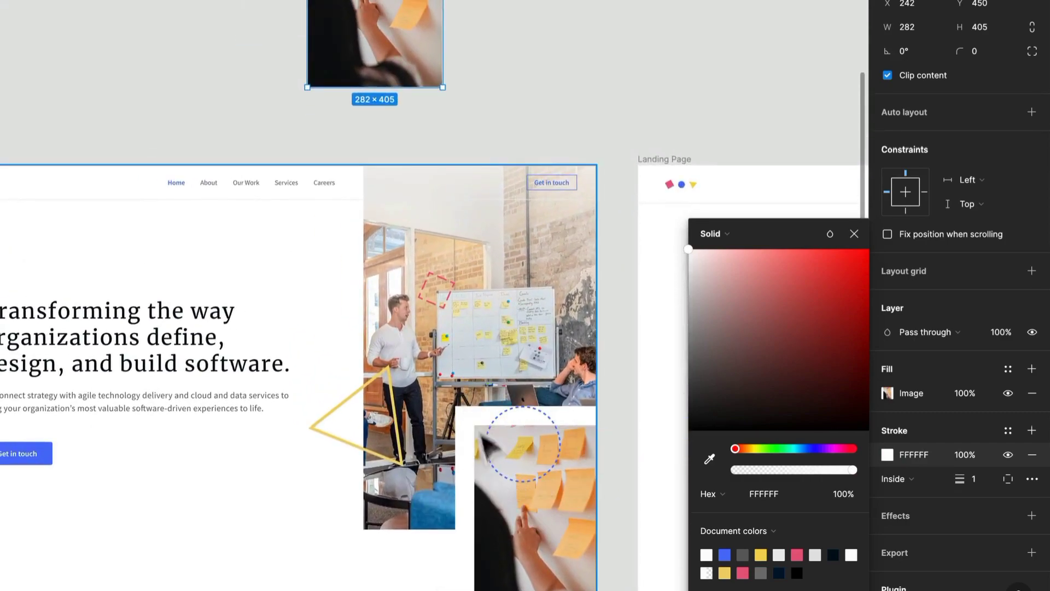
scroll(356, 352, up, 5)
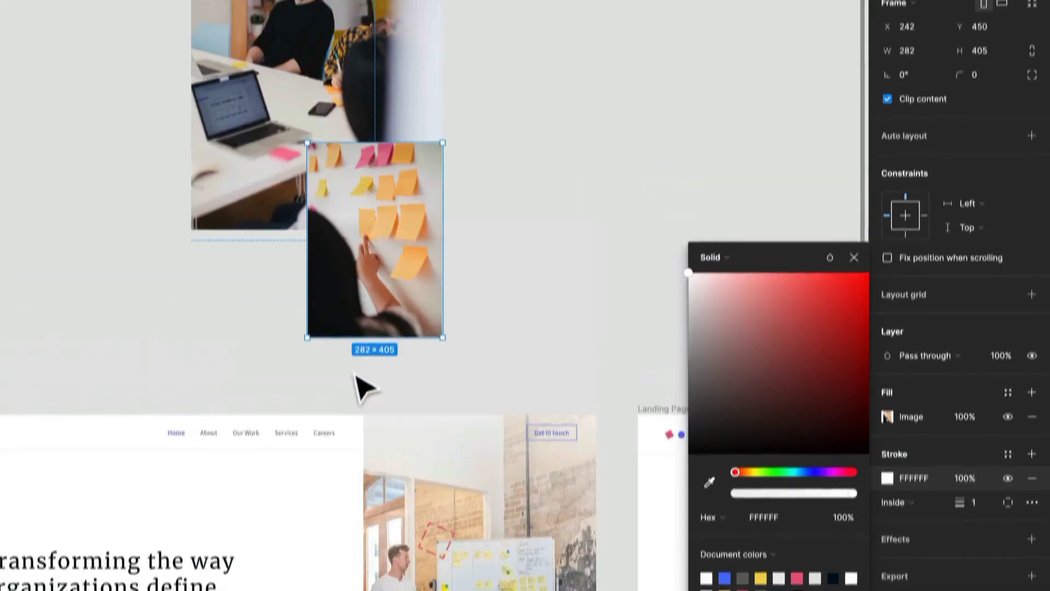
scroll(294, 79, up, 5)
scroll(293, 77, down, 2)
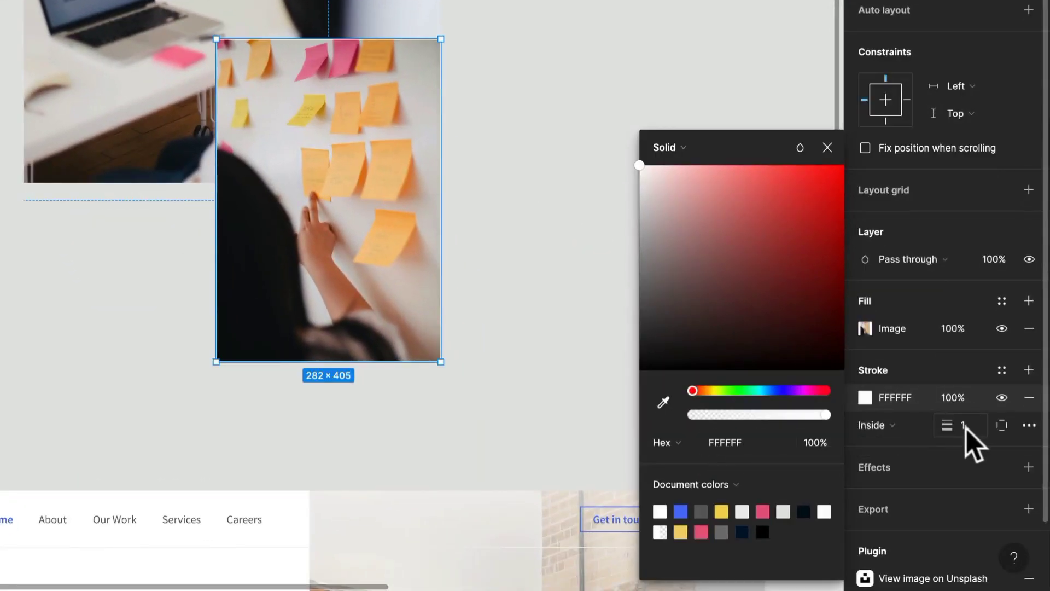
click(963, 428)
text(10)
key(Return)
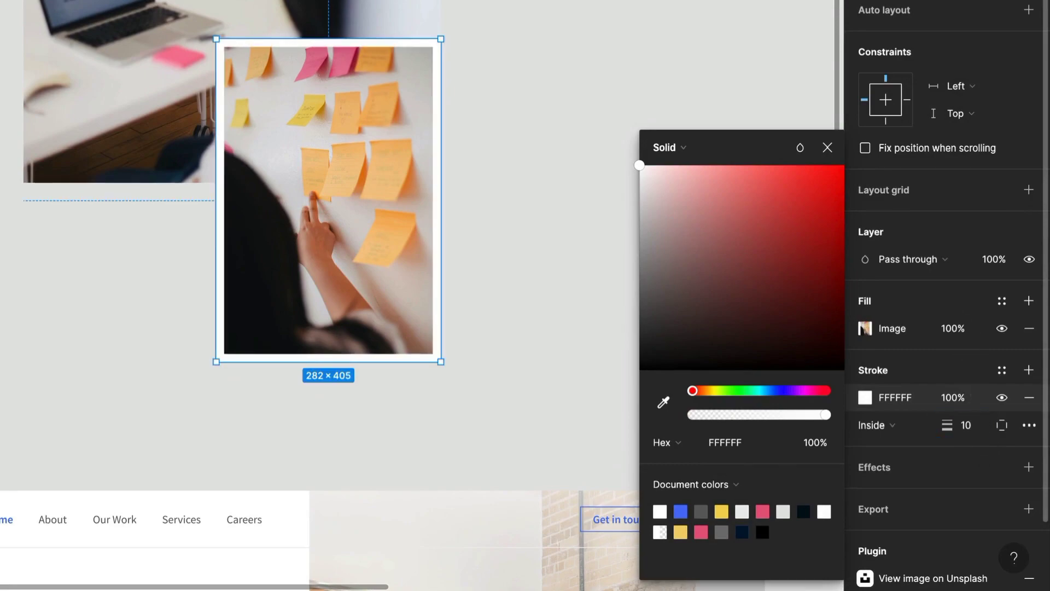
Increase the Small Image's stroke weight to 32.
click(954, 313)
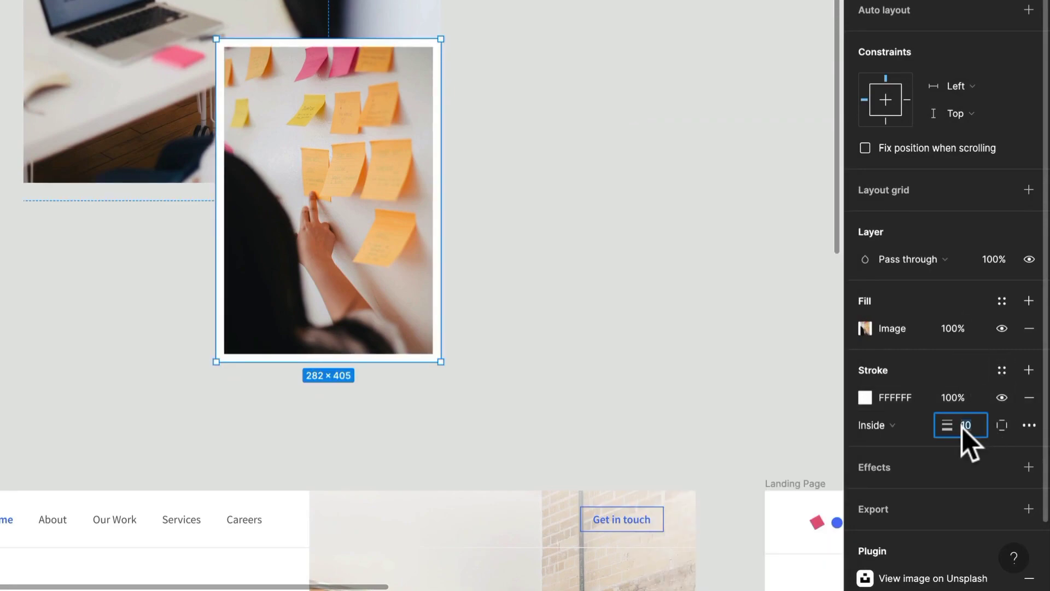
key(Return)
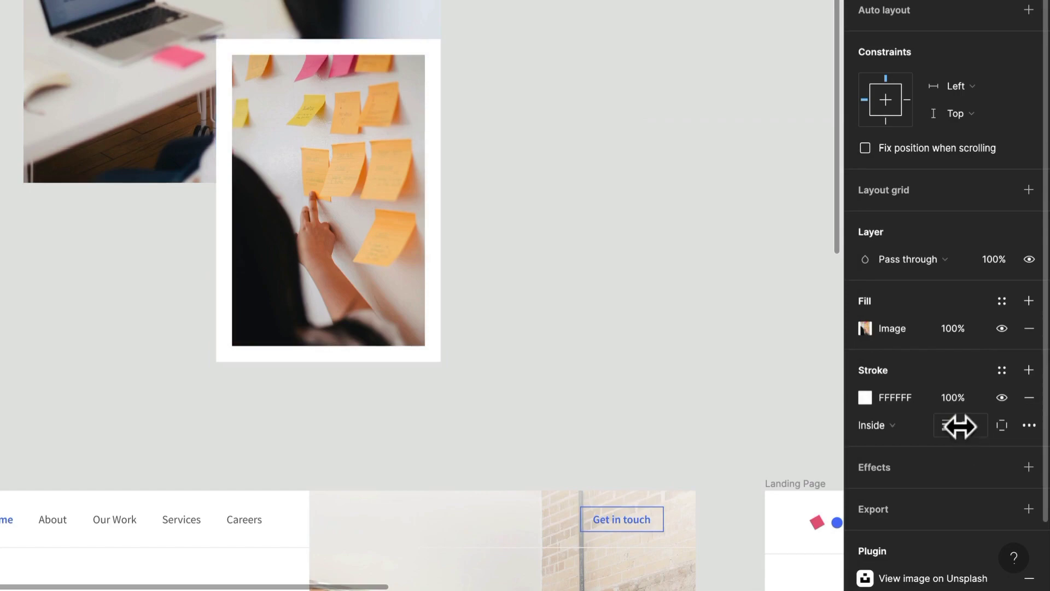
text(3)
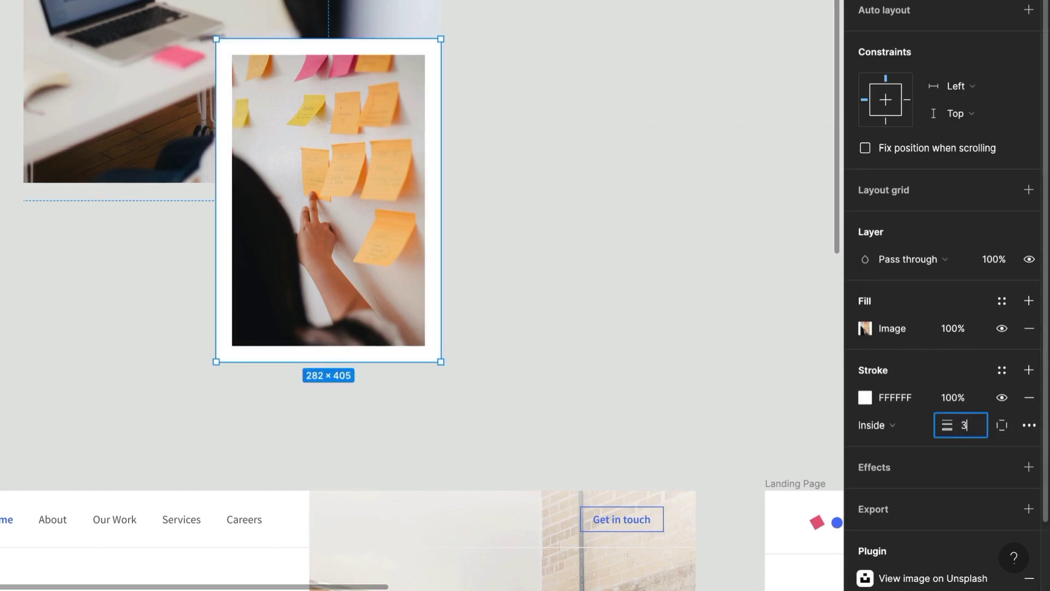
text(2)
key(Return)
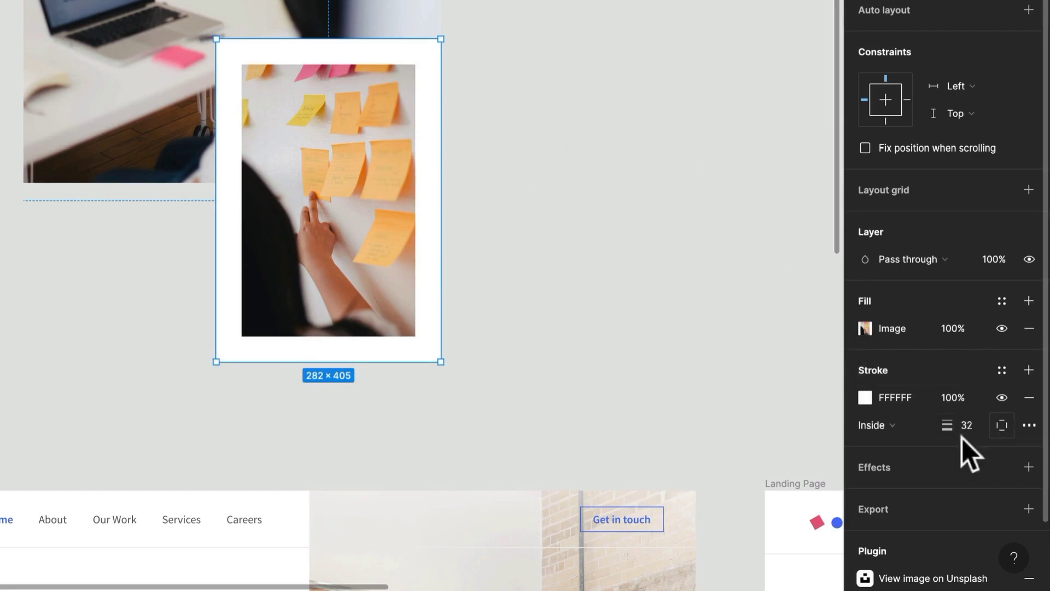
Set the Small Image's stroke position to Outside and deselect the frame.
click(871, 426)
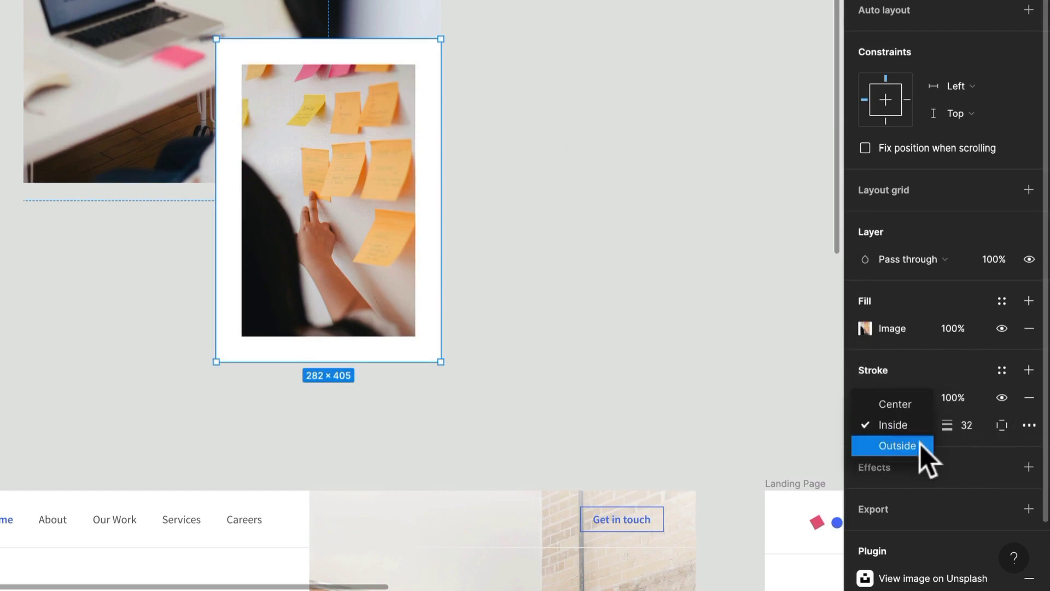
click(914, 403)
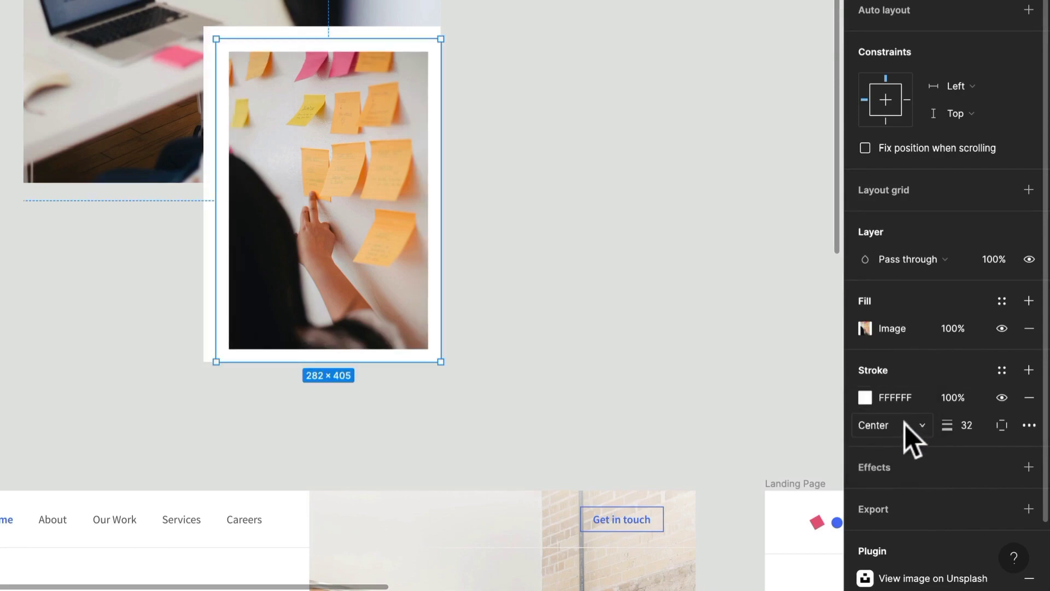
click(905, 425)
click(907, 467)
click(660, 243)
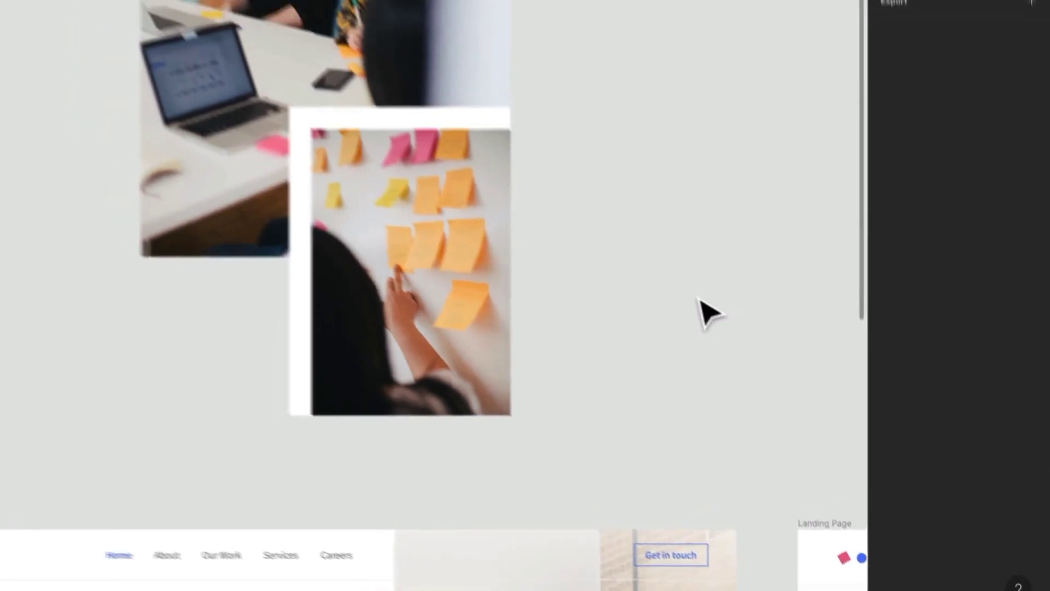
Move the Imagery frame into the right side of the Landing Page frame that has the placeholder headline.
scroll(642, 218, down, 4)
key(space)
drag(646, 252, 635, 250)
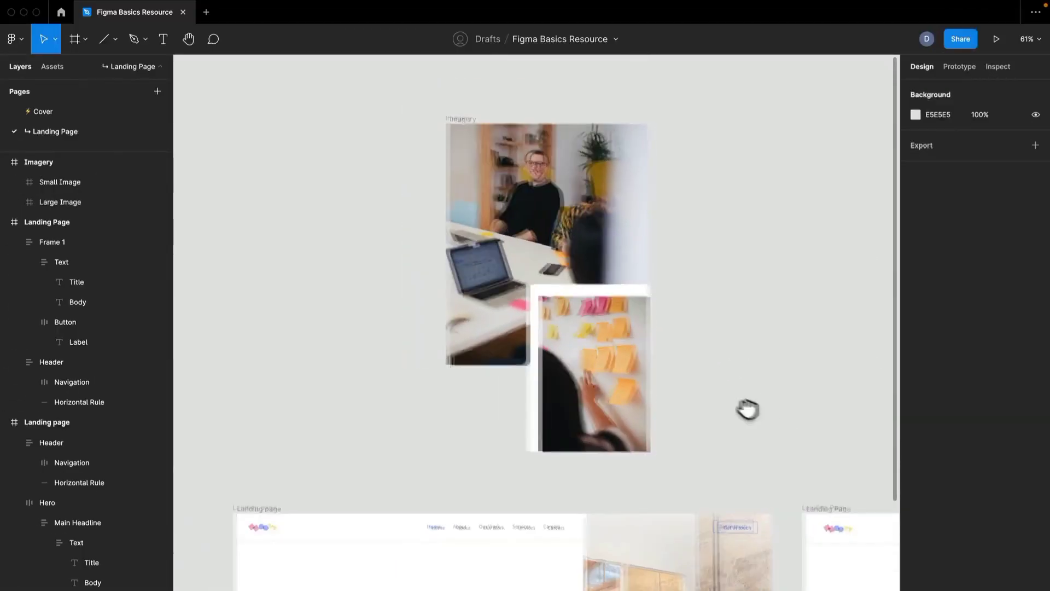
drag(748, 409, 684, 373)
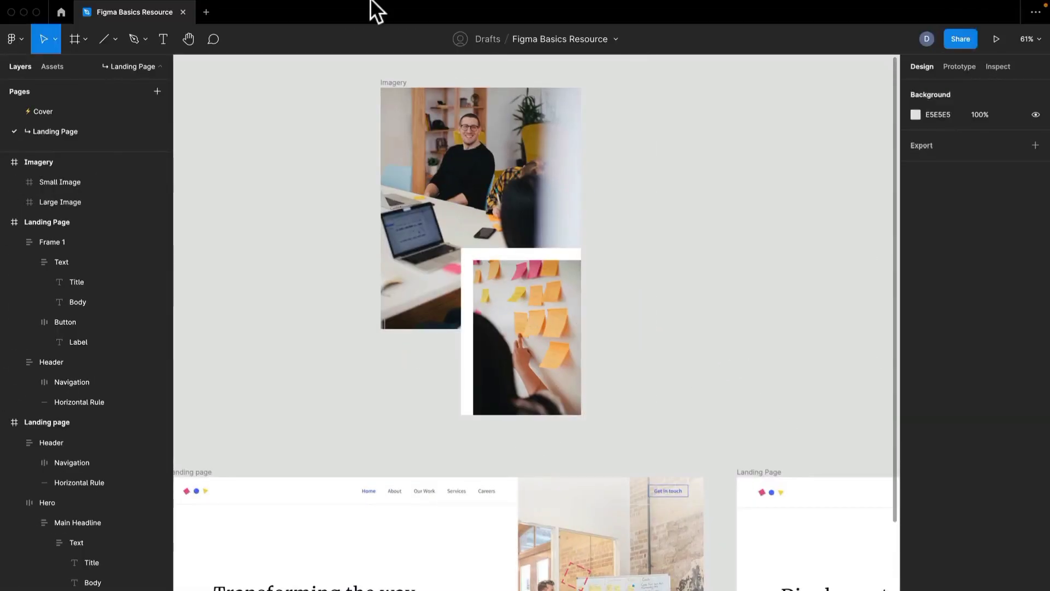
click(394, 83)
scroll(596, 266, down, 2)
key(space)
drag(623, 309, 588, 286)
key(space)
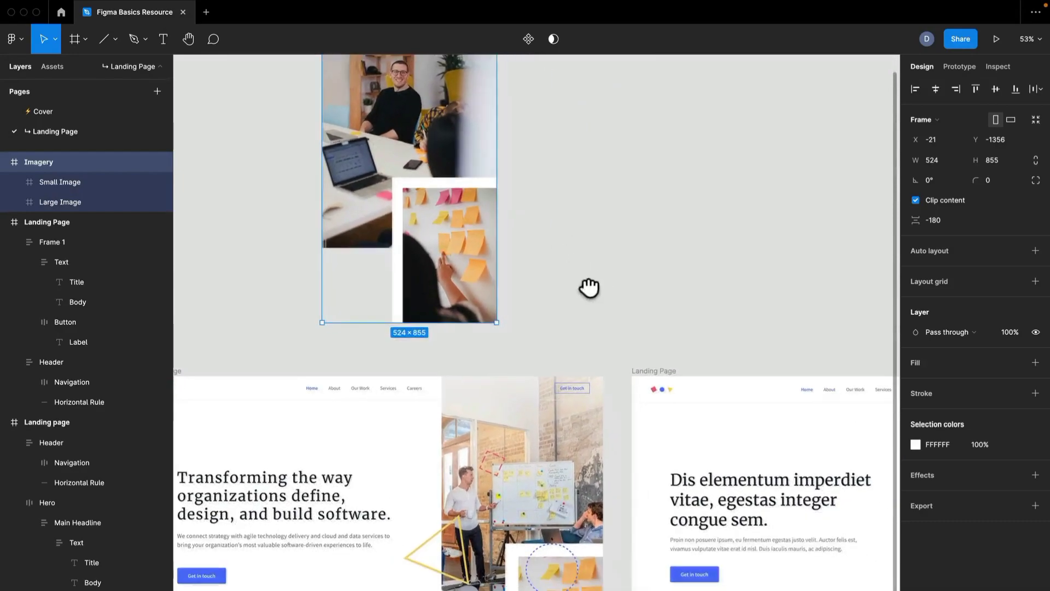
scroll(584, 285, down, 3)
key(space)
drag(677, 296, 523, 287)
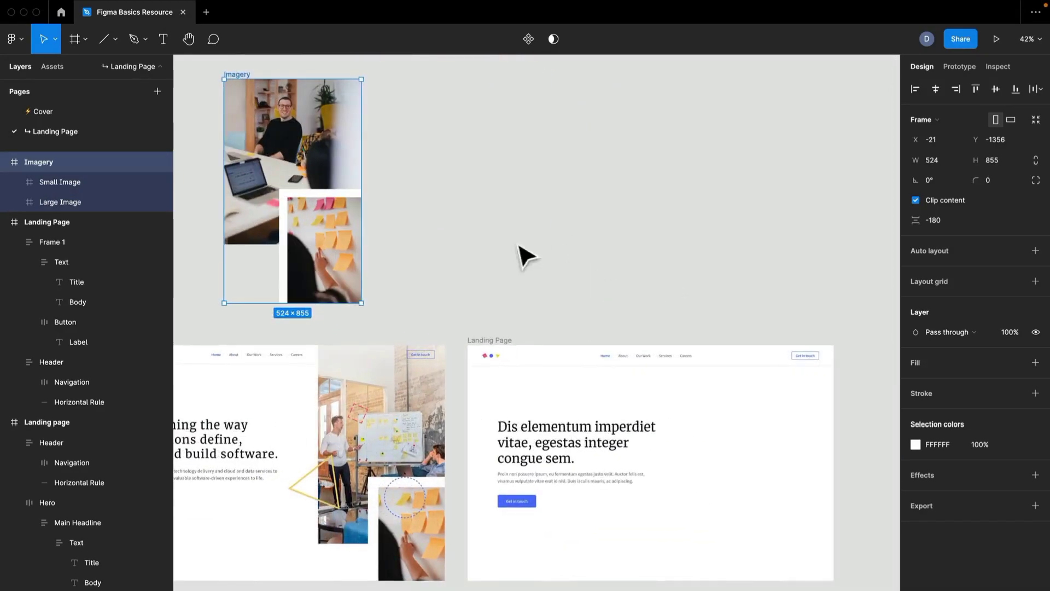
drag(239, 80, 720, 389)
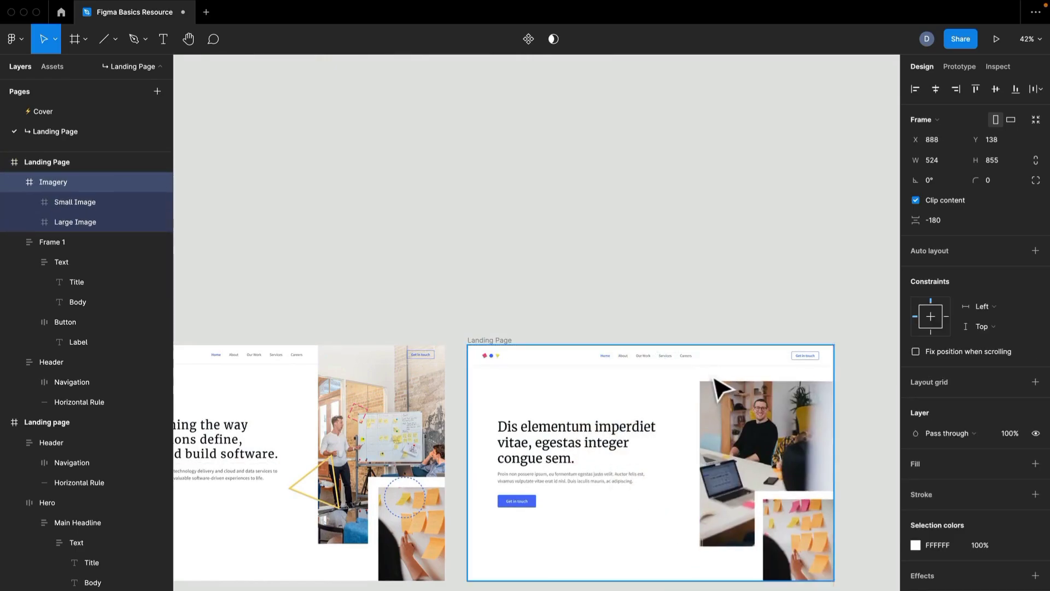
Position the Imagery frame at X 876, Y 80, against the page's right edge and the header's lower edge.
scroll(746, 452, up, 5)
scroll(558, 281, up, 1)
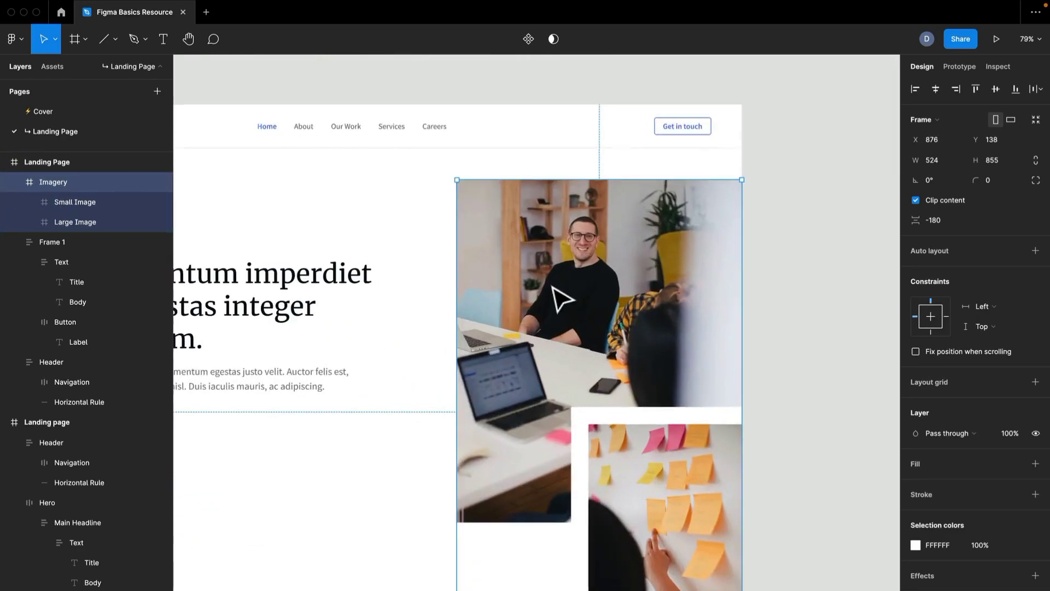
mouse_move(574, 304)
mouse_down()
mouse_move(569, 279)
mouse_move(559, 303)
mouse_up()
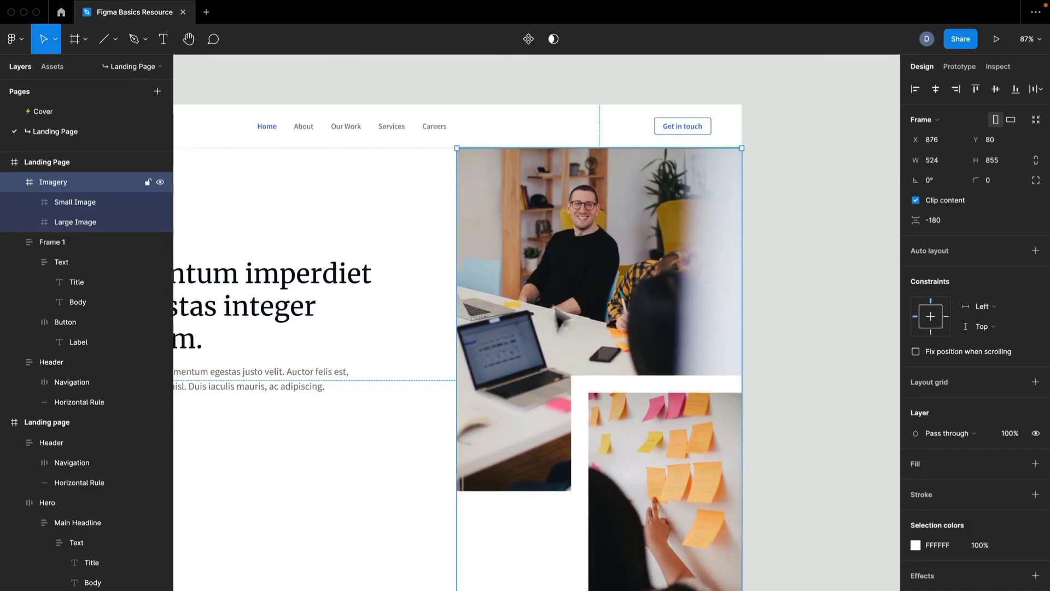
scroll(496, 394, down, 1)
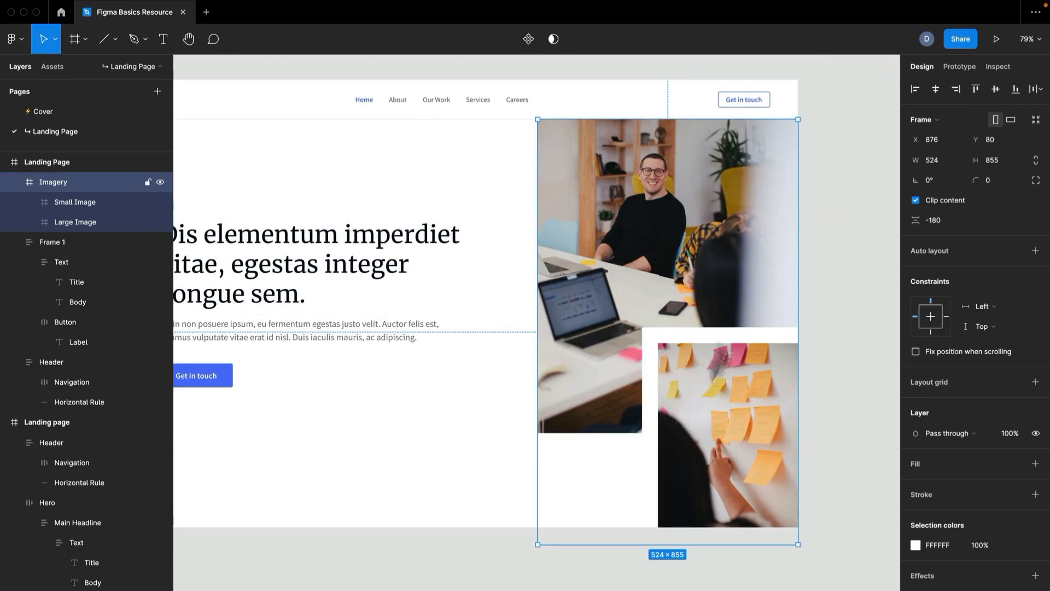
click(878, 390)
scroll(872, 389, down, 2)
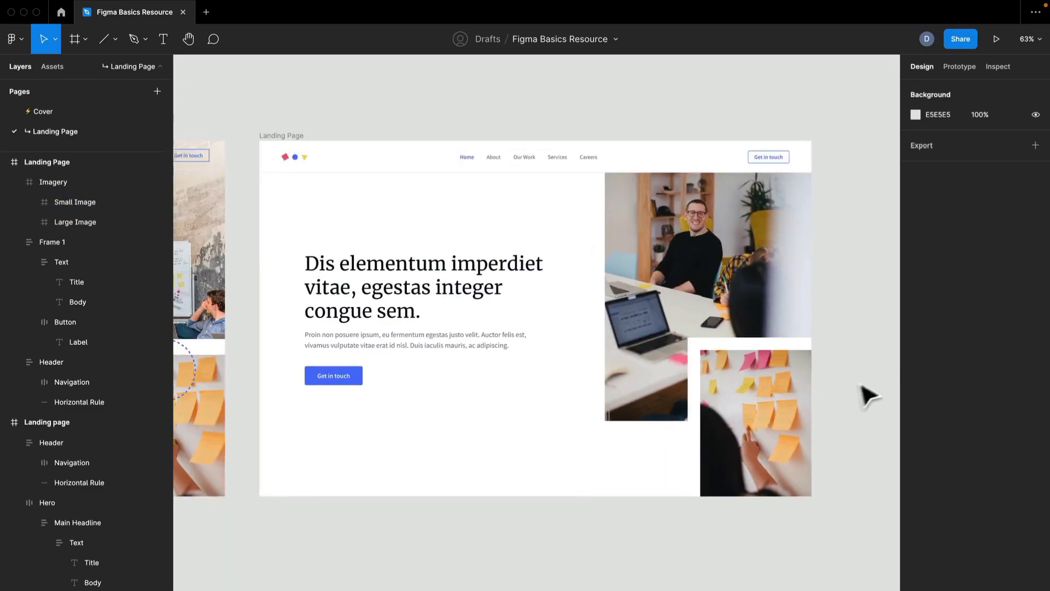
drag(536, 531, 527, 532)
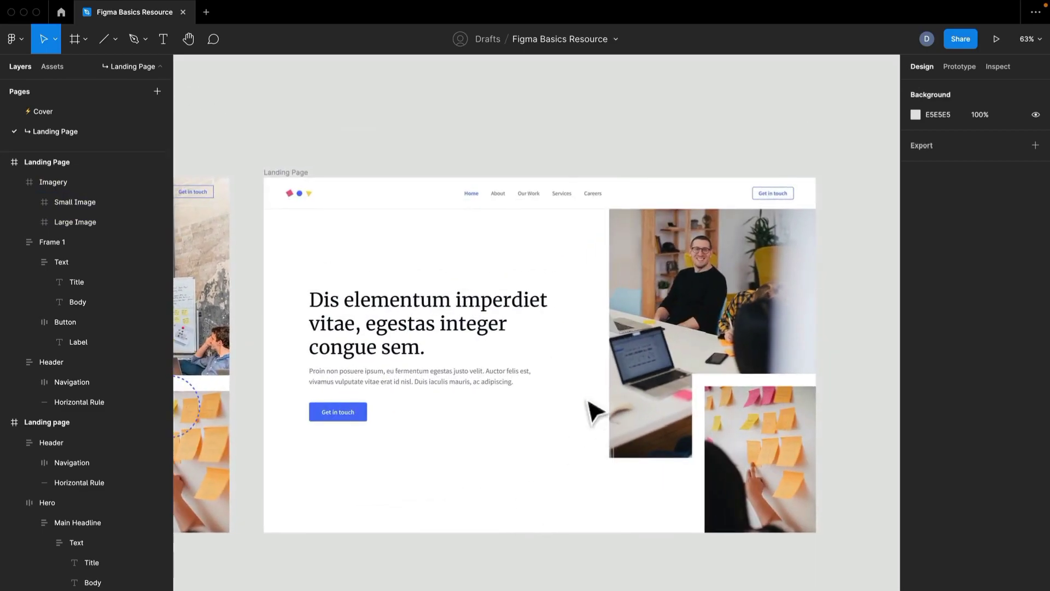
Move the Imagery frame straight up until its top edge aligns with the Landing Page frame's top edge.
click(701, 273)
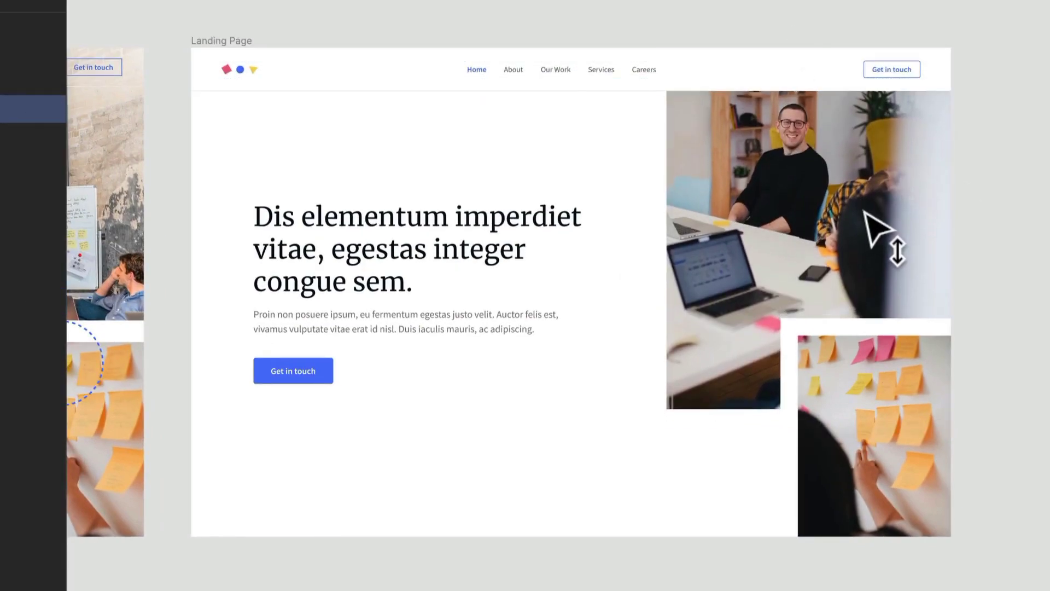
click(1013, 298)
click(889, 275)
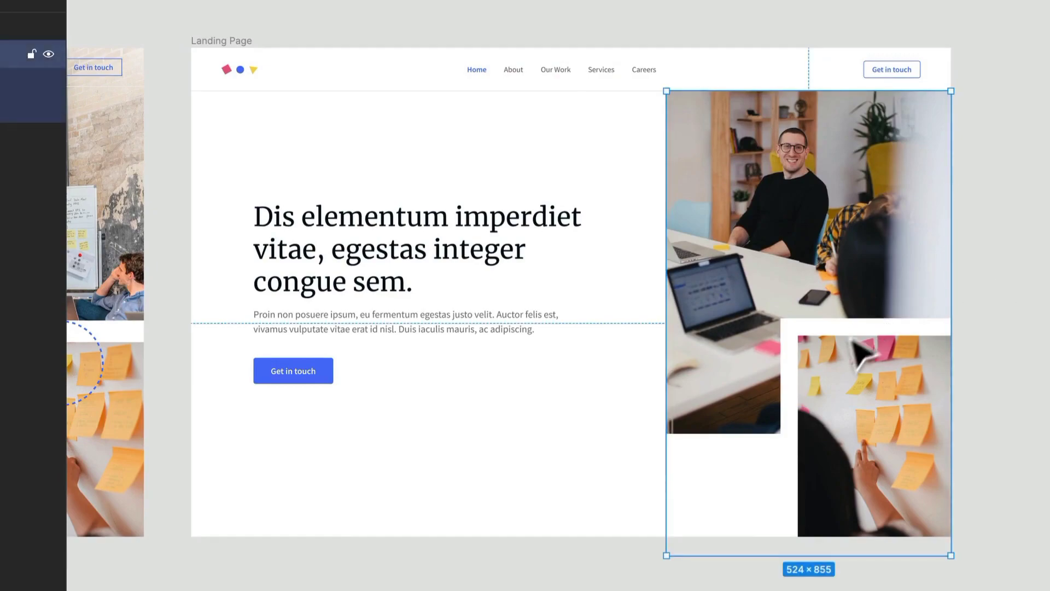
drag(841, 334, 831, 290)
Collapse the Imagery and Frame 1 layers and rename Frame 1 as Text.
scroll(974, 158, up, 3)
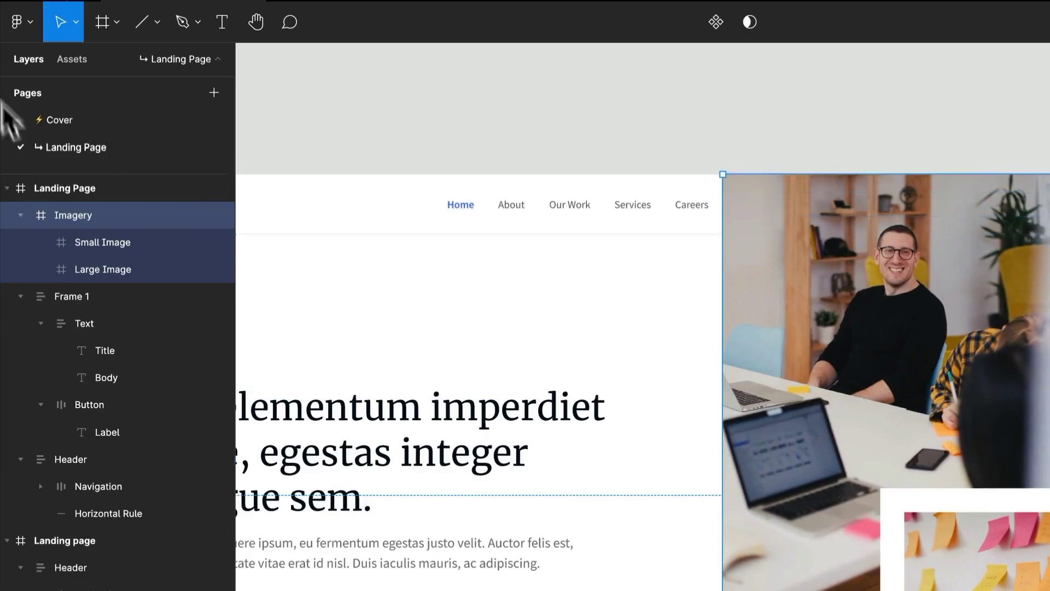
click(20, 215)
click(19, 243)
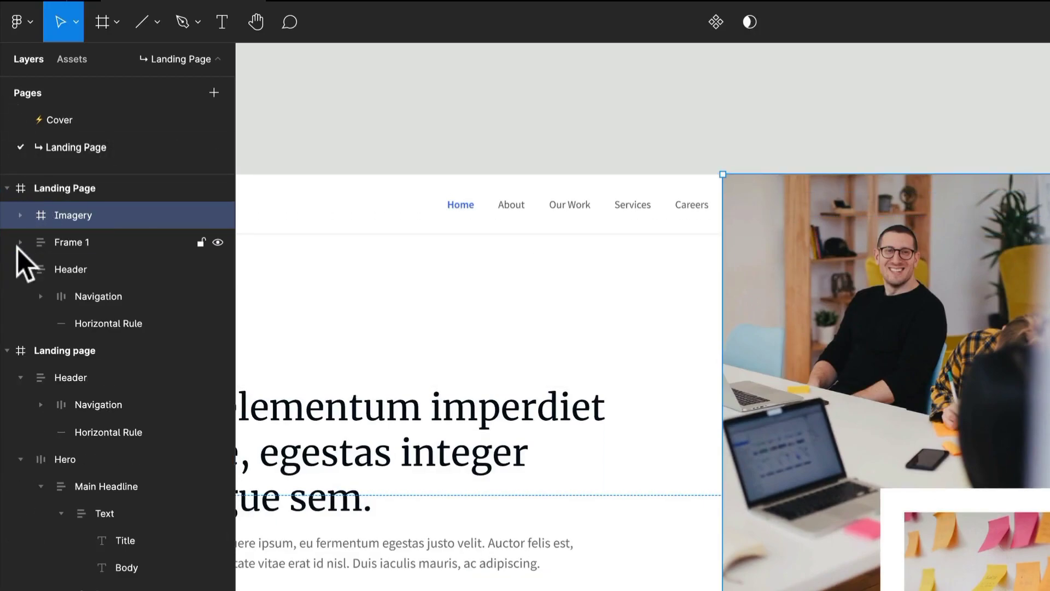
drag(76, 244, 165, 234)
double_click(78, 243)
text(Text)
key(Return)
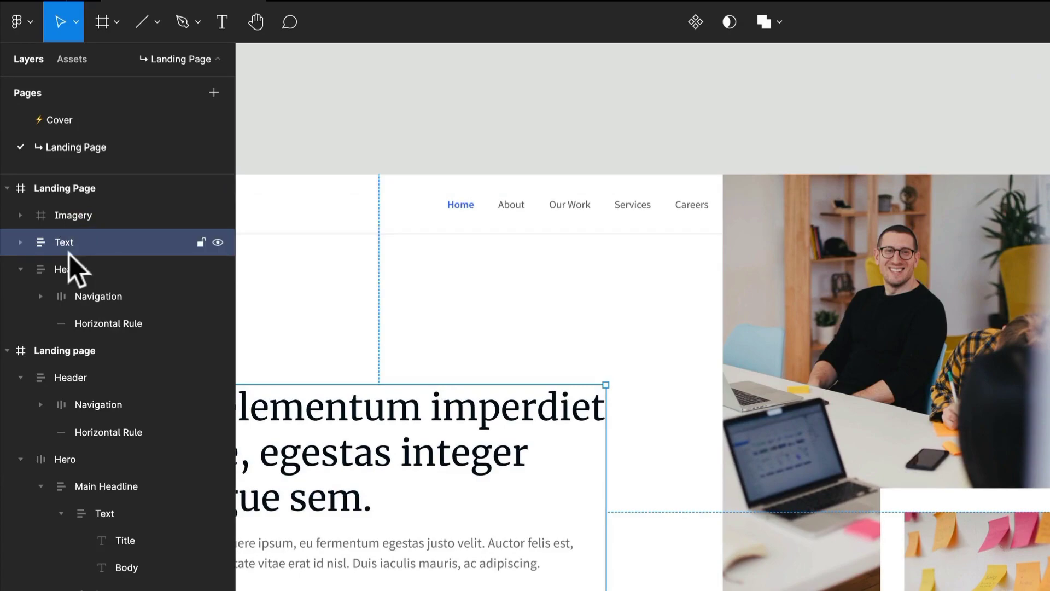
Move the Header layer above Imagery in the Landing Page frame's layer order.
click(70, 269)
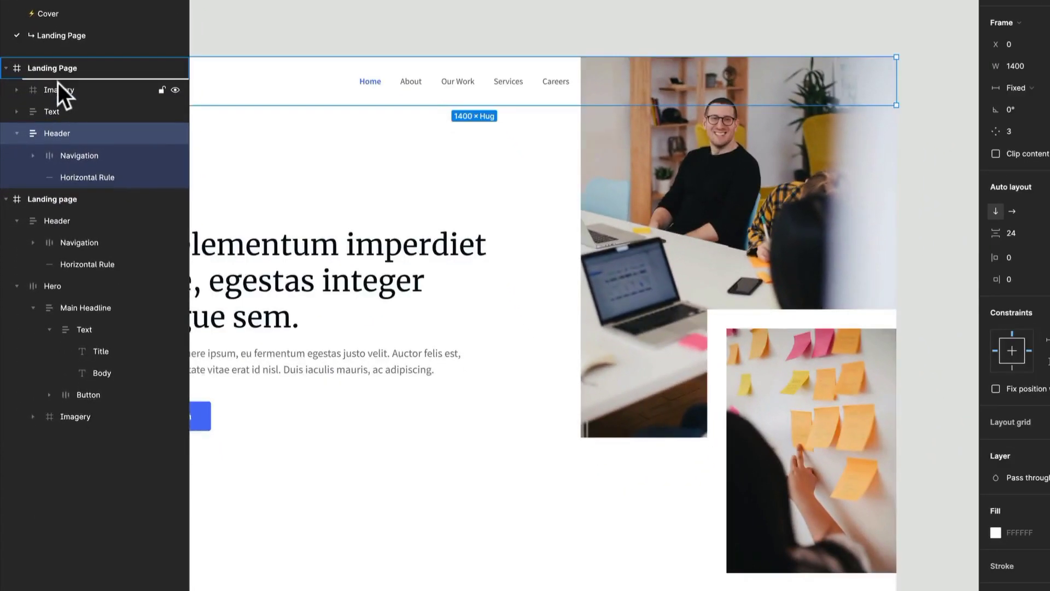
drag(58, 82, 58, 82)
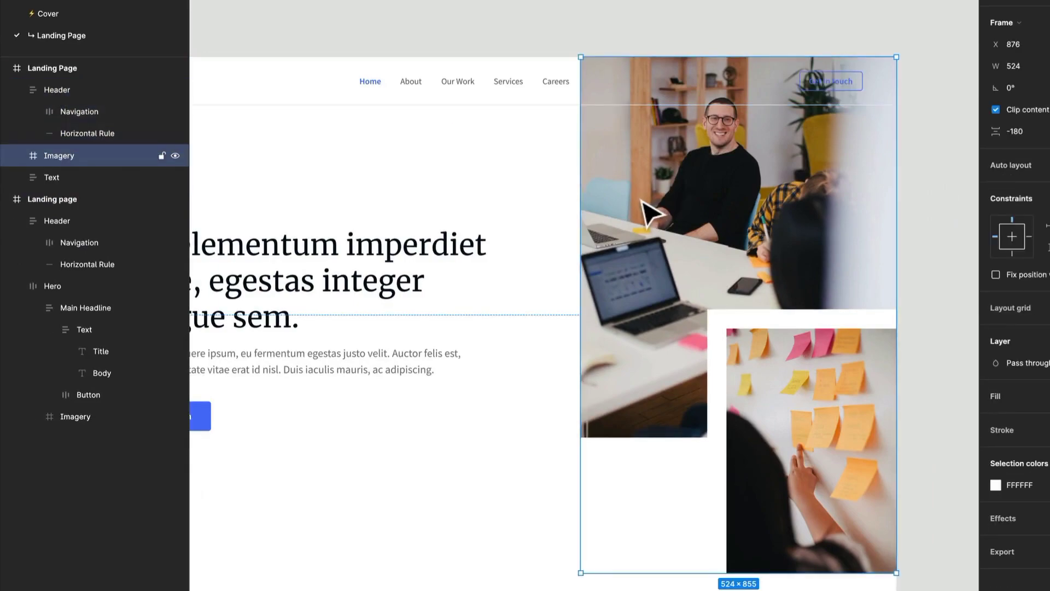
Bring the Imagery frame to the front and send it back one level behind the Header.
right_click(700, 167)
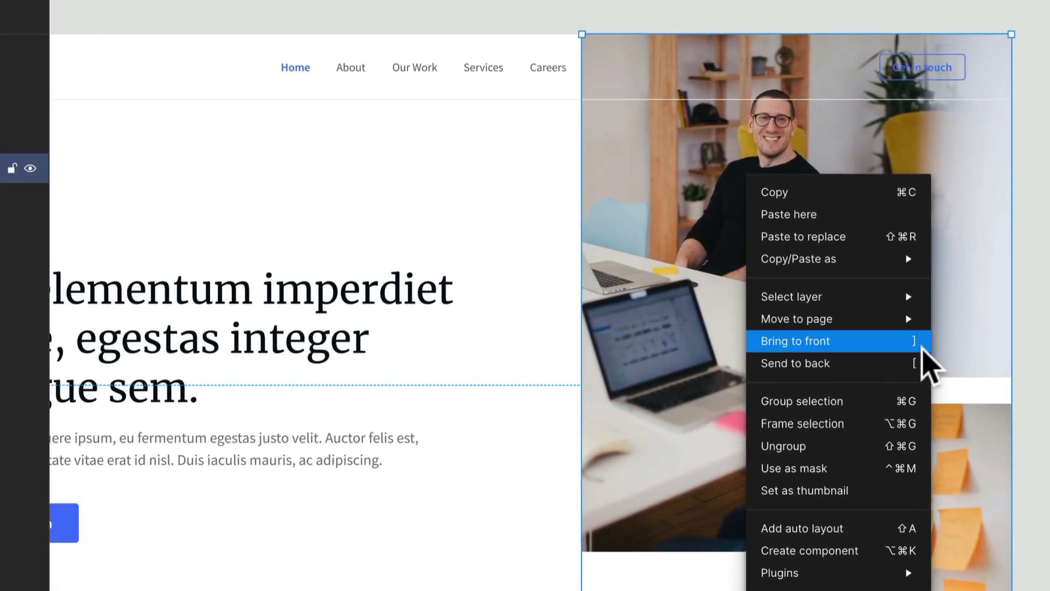
click(911, 341)
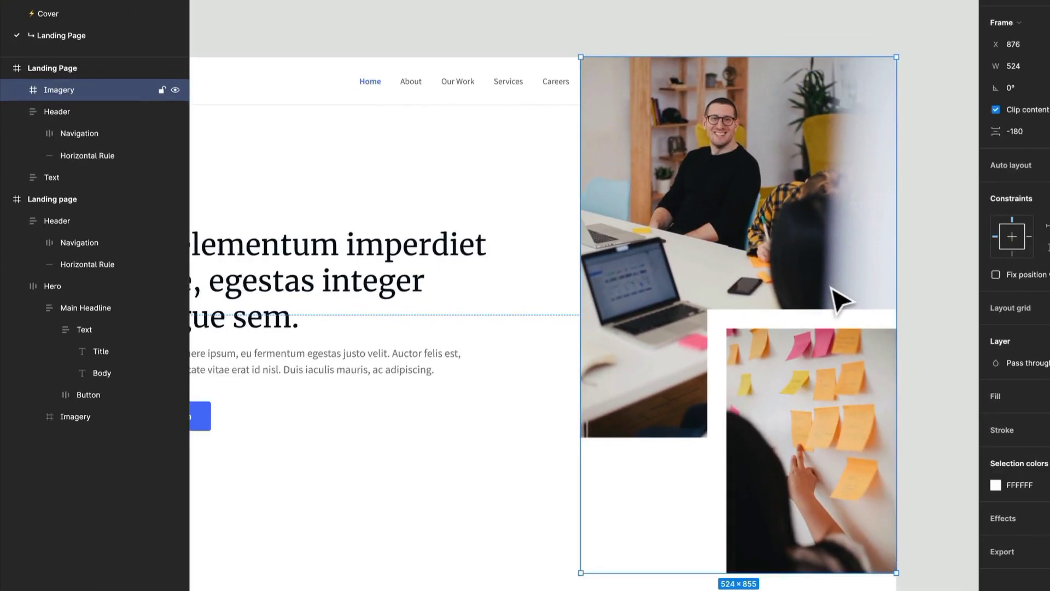
key(ctrl+bracketleft)
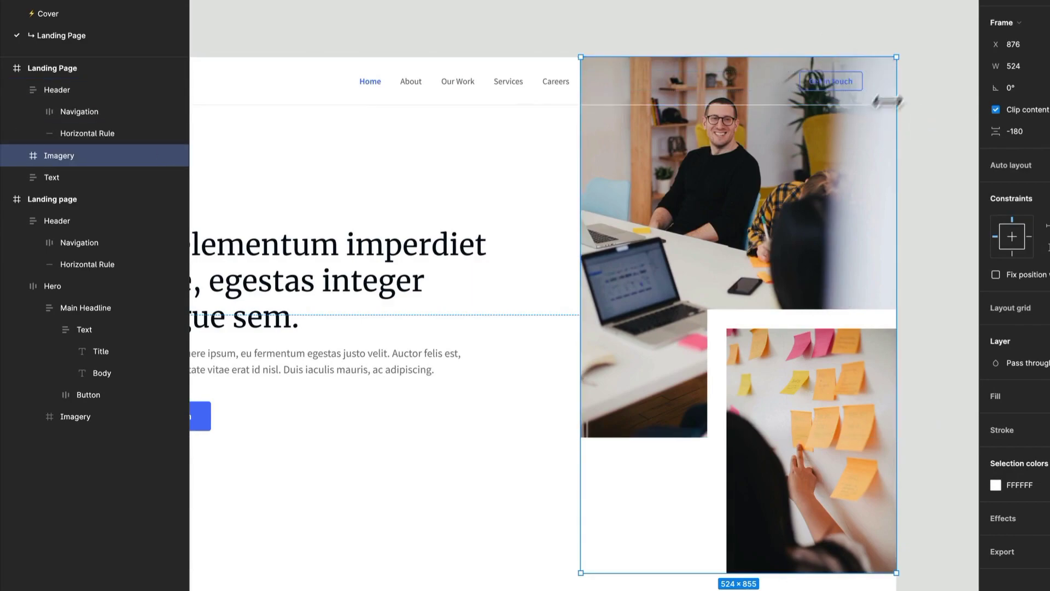
Narrow the Imagery frame to 476 wide by moving its left edge inward, keeping its right edge on the page edge.
scroll(856, 157, down, 3)
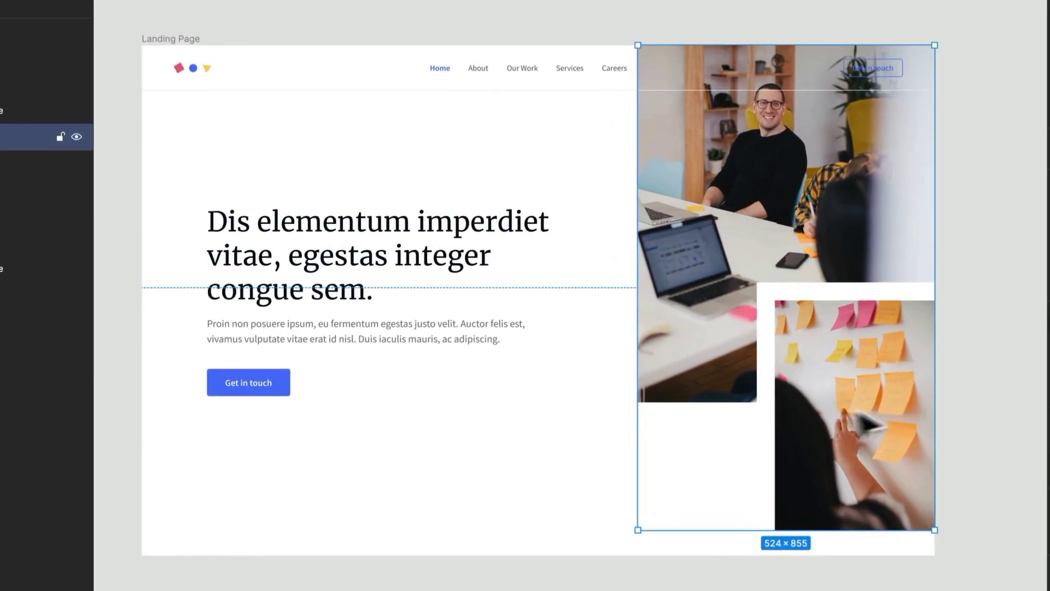
scroll(961, 77, up, 3)
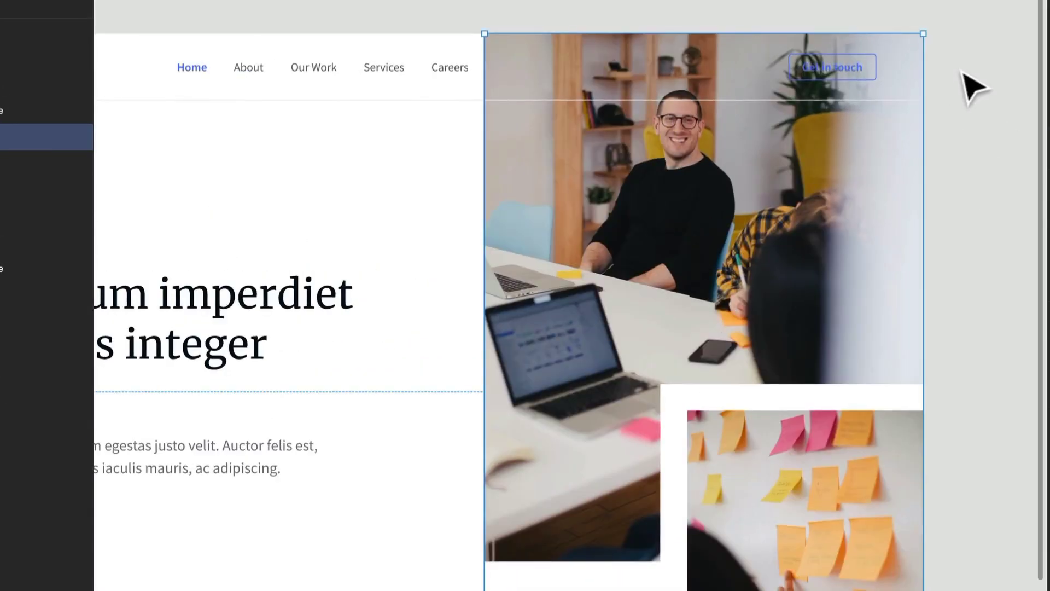
scroll(927, 195, down, 3)
drag(627, 208, 654, 211)
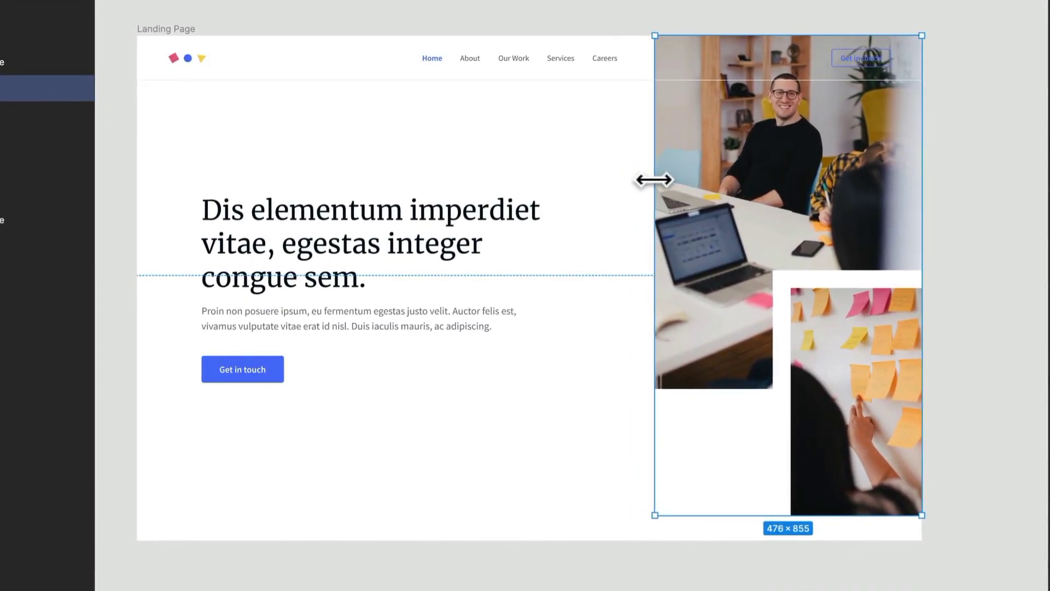
Resize the large and small images so their right edges align with the Imagery frame's right edge.
double_click(796, 189)
drag(943, 182, 924, 176)
click(853, 421)
drag(949, 387, 926, 387)
click(980, 359)
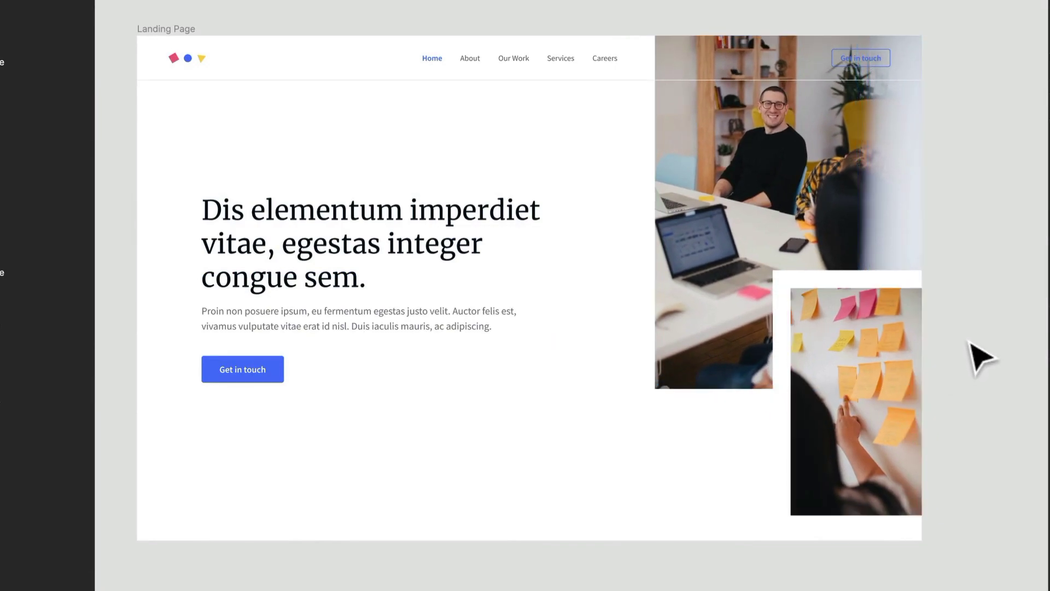
Replace the Large Image's white fill with a 000000 fill at 100% opacity above the photo fill.
scroll(980, 357, up, 6)
scroll(972, 339, down, 3)
scroll(960, 324, down, 1)
drag(920, 115, 899, 230)
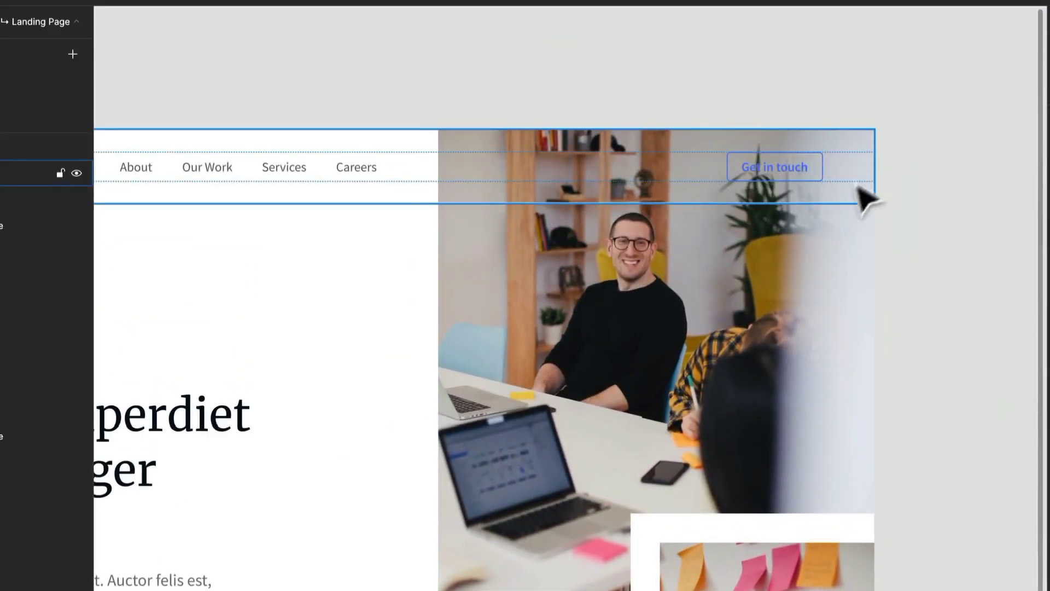
click(647, 294)
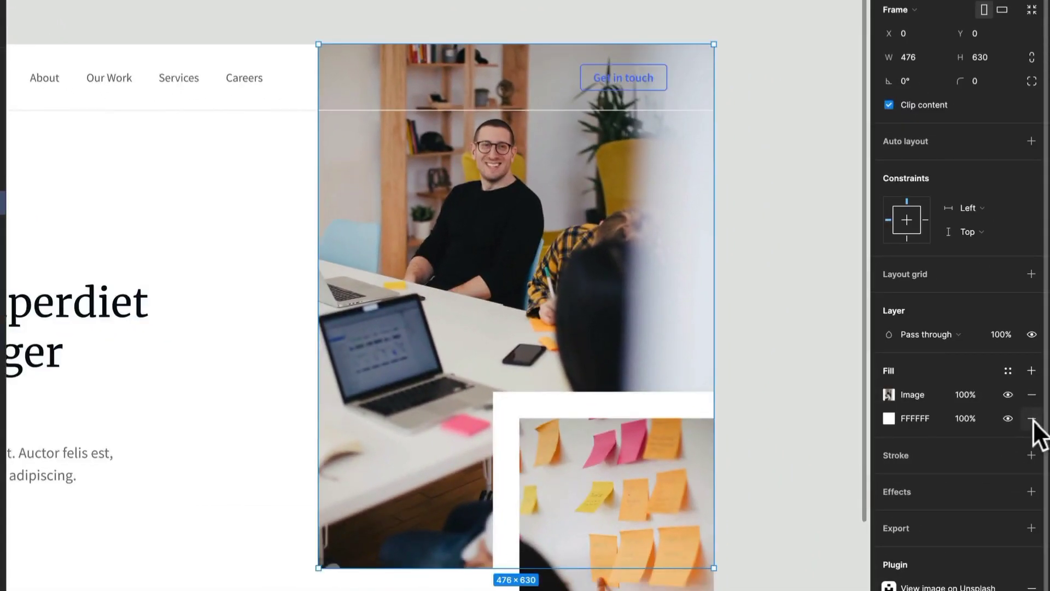
click(1032, 419)
click(1032, 371)
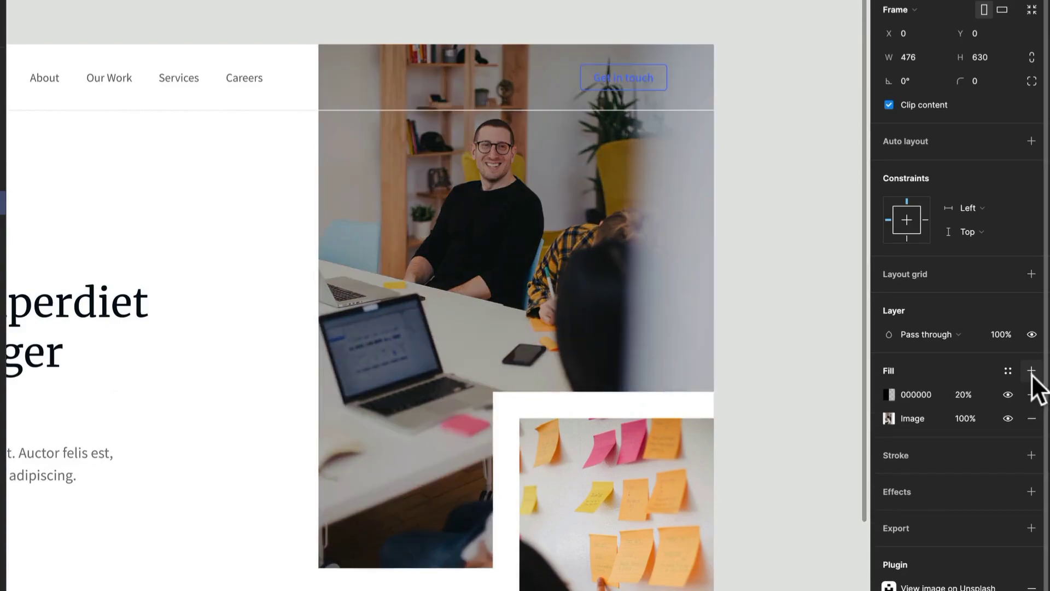
click(962, 395)
text(100)
key(Return)
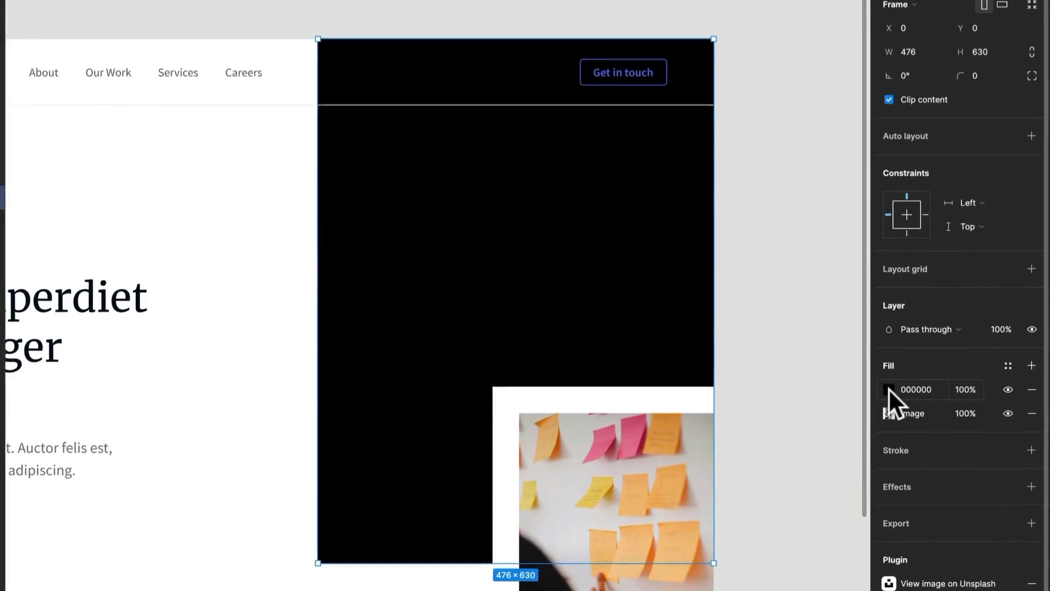
Change the black fill to a linear gradient with both stops FFFFFF, fading from 100% to 0% opacity.
click(889, 393)
click(733, 257)
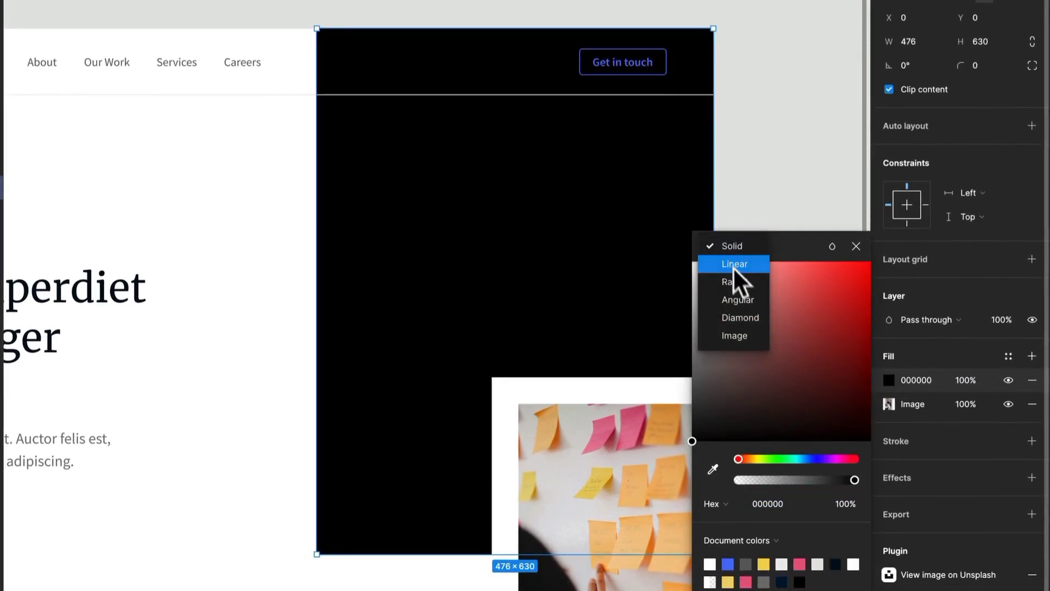
click(755, 265)
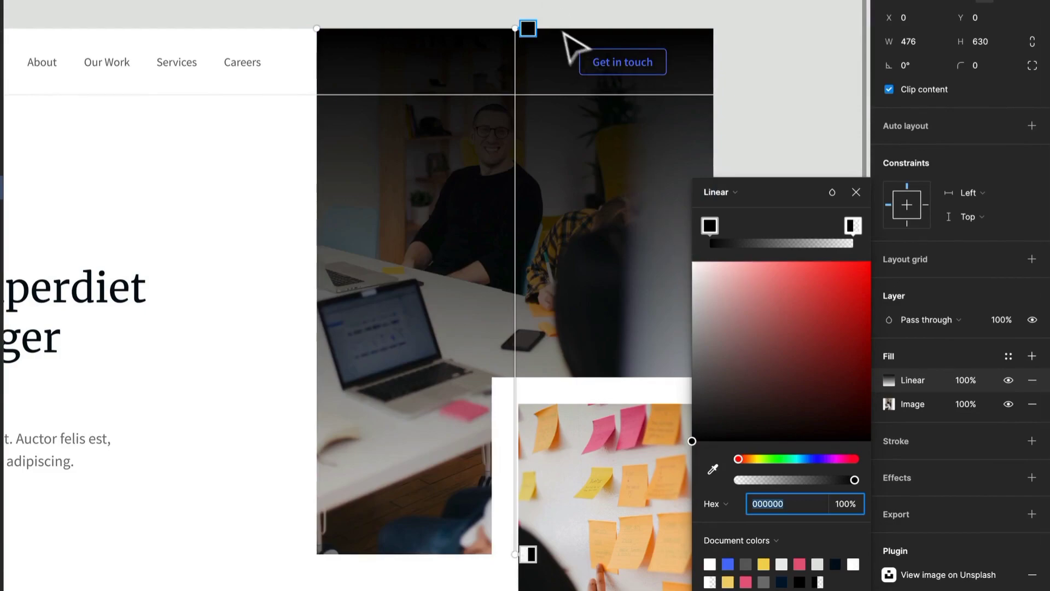
drag(704, 335, 689, 268)
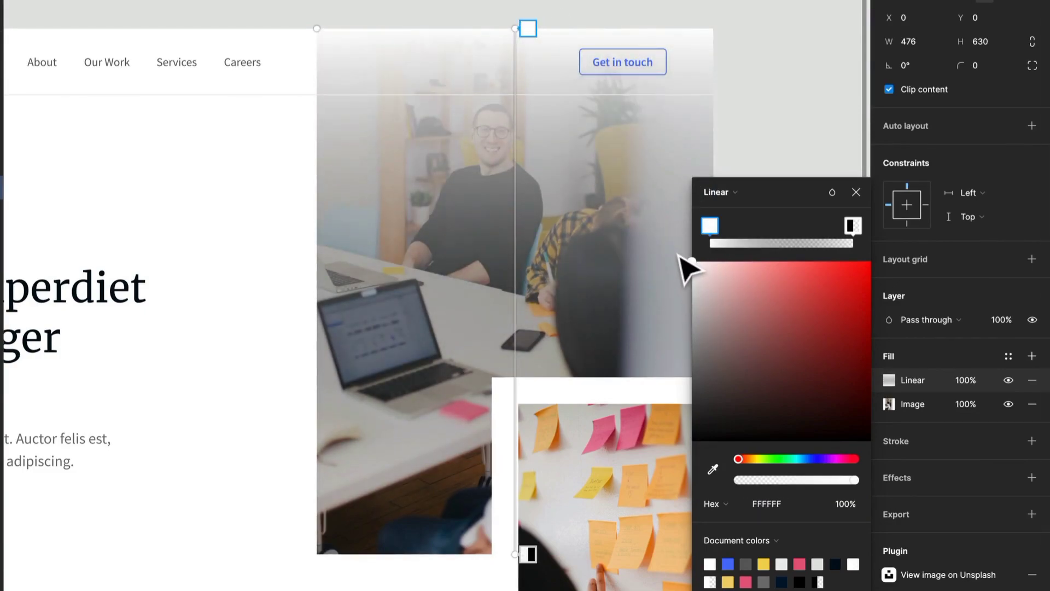
click(852, 225)
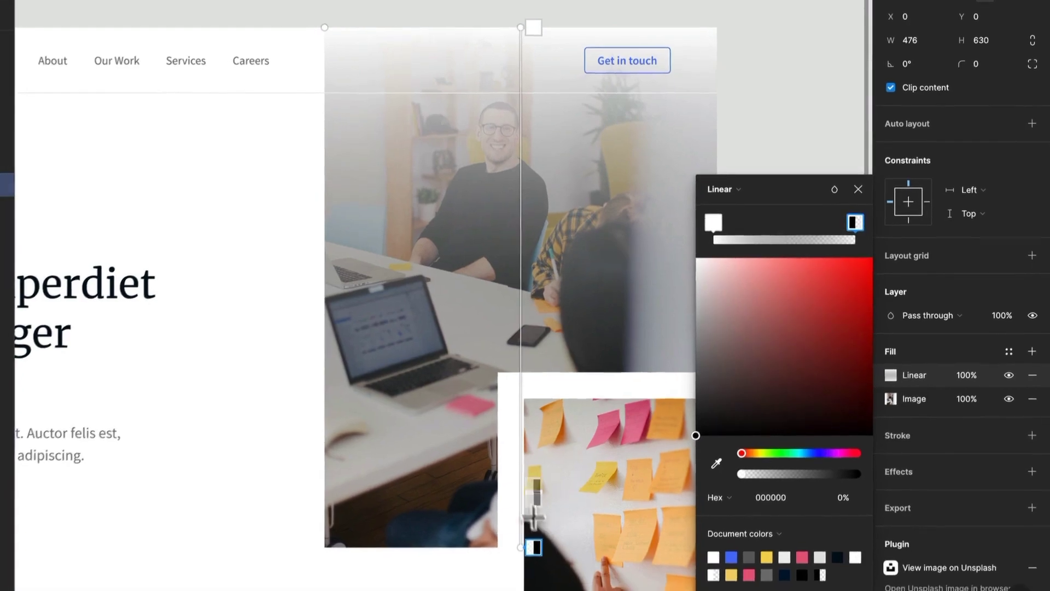
drag(743, 315, 665, 217)
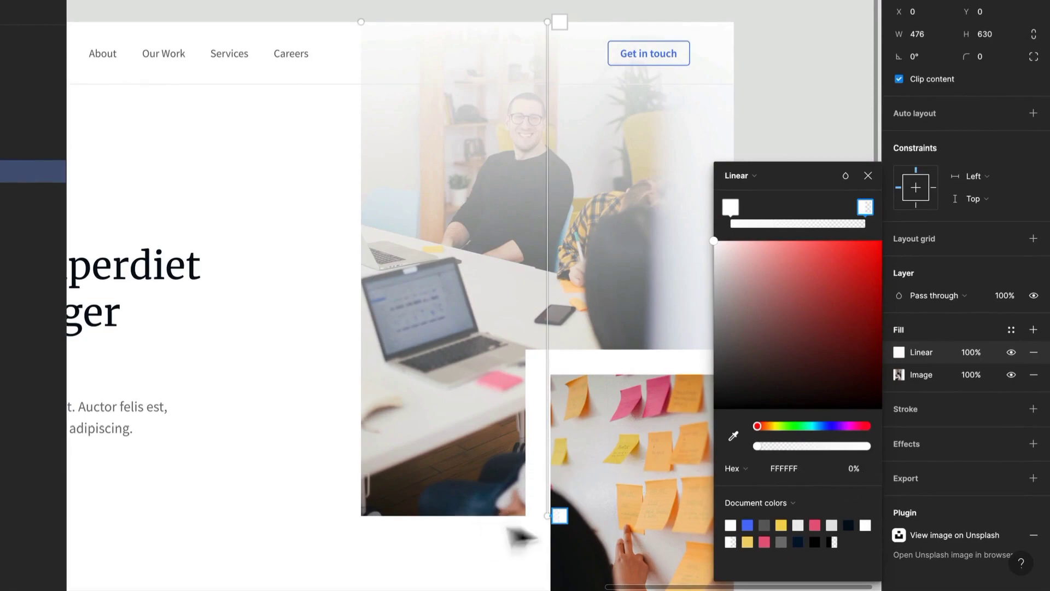
Shorten the white gradient to run from the photo's top edge to the seated man's head, with its transparent stop slightly inward.
drag(549, 522, 551, 108)
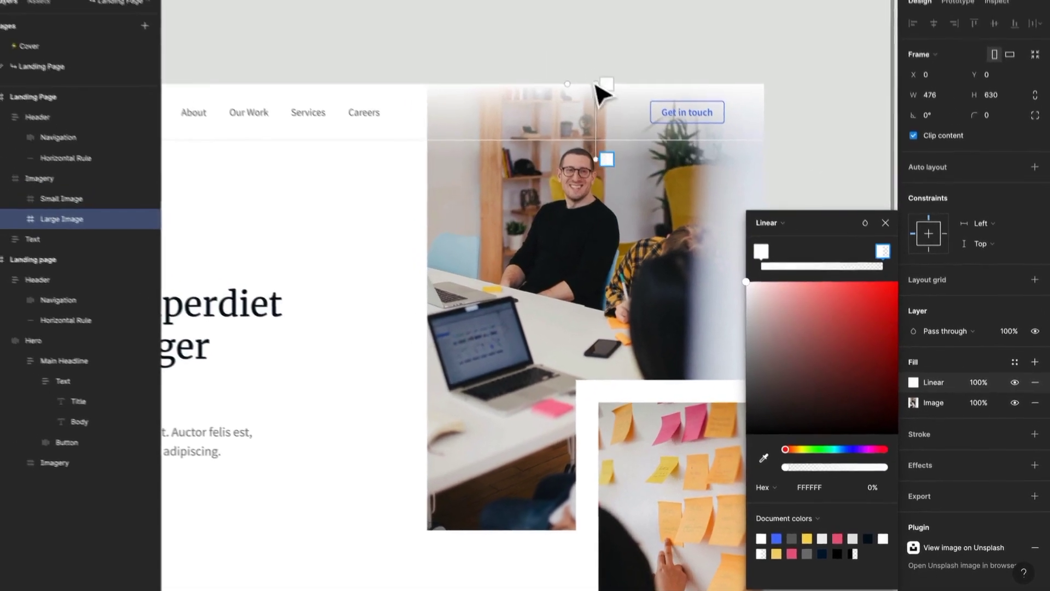
drag(610, 91, 616, 87)
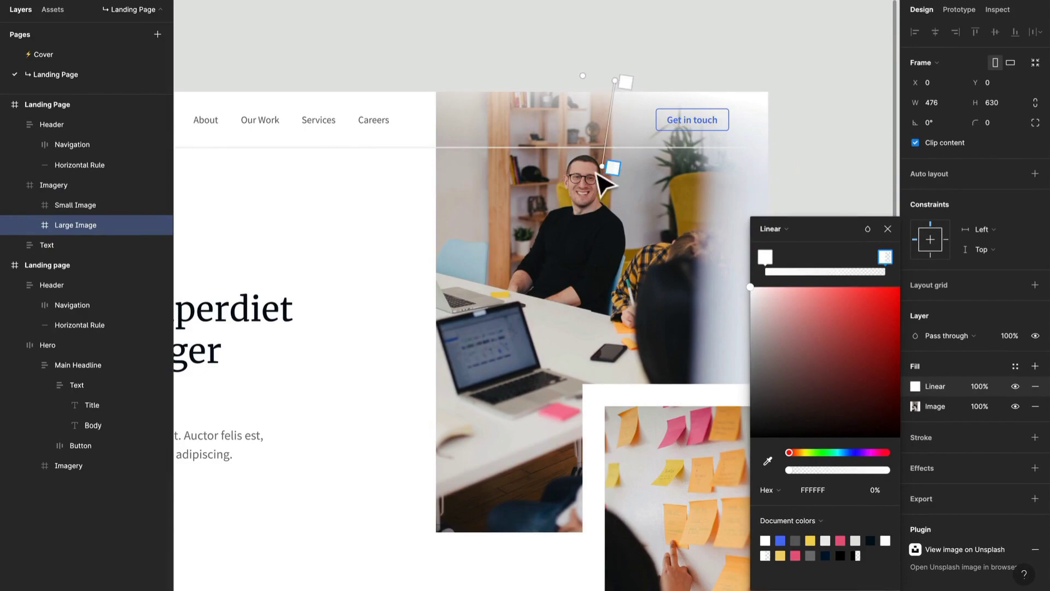
drag(596, 174, 612, 198)
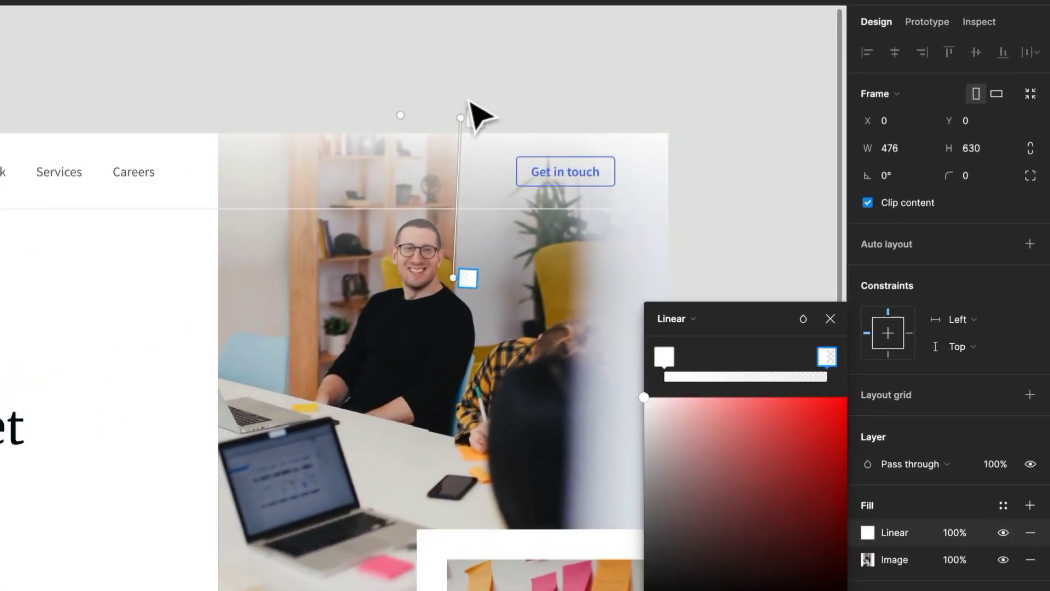
drag(466, 274, 468, 258)
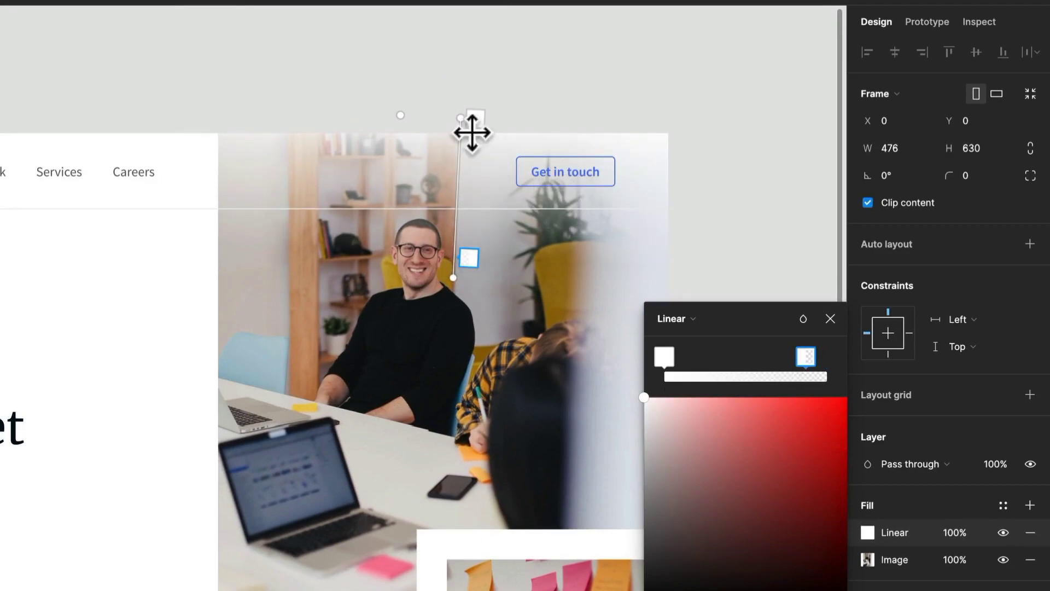
mouse_move(458, 117)
mouse_down()
mouse_move(459, 143)
mouse_move(458, 135)
mouse_up()
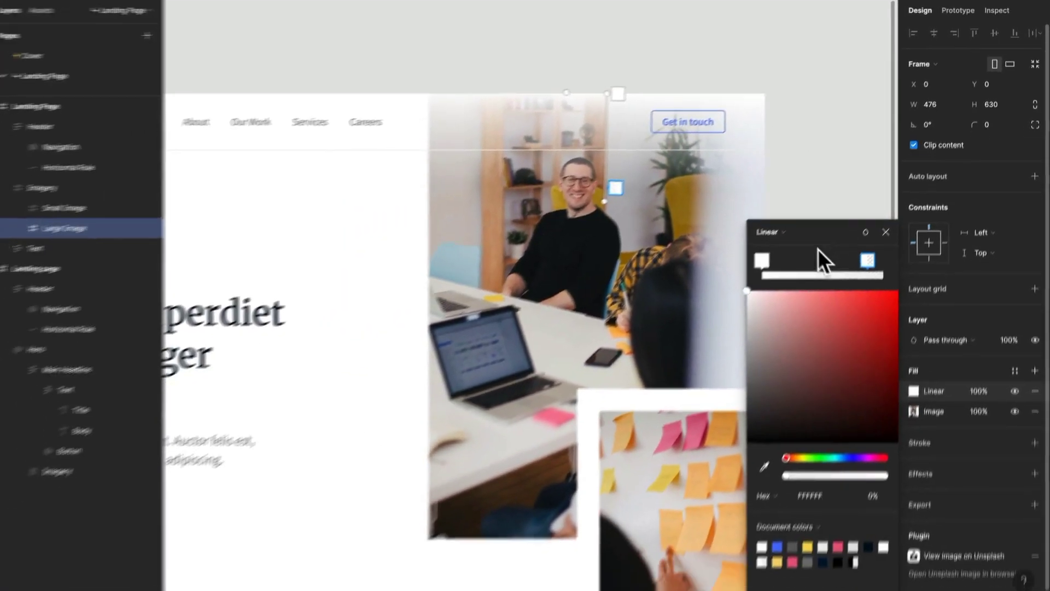
Set the gradient's starting white stop to 91% opacity and finish editing the fill.
click(665, 357)
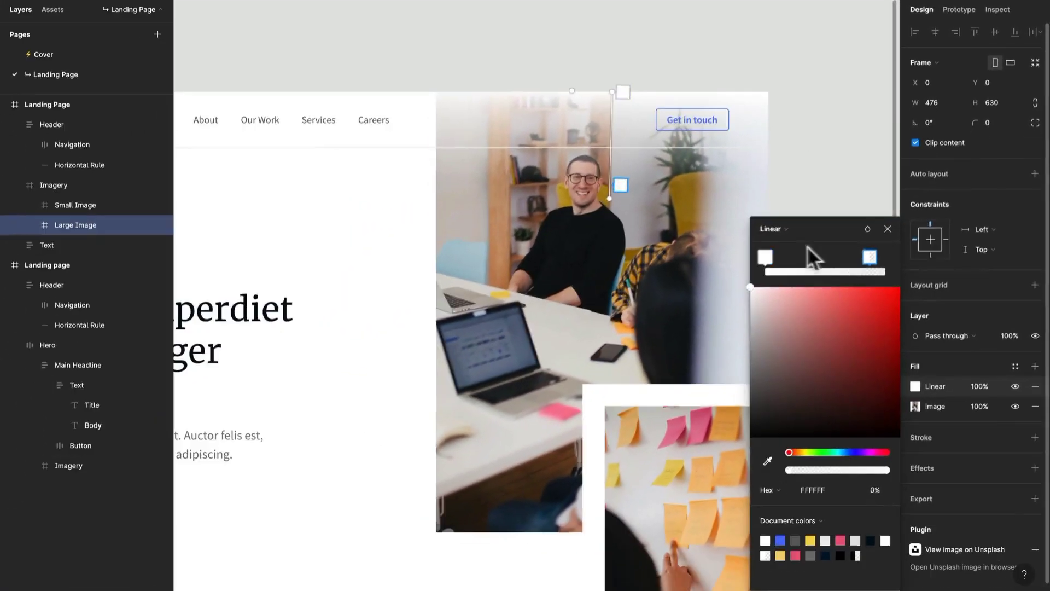
mouse_move(877, 470)
mouse_down()
mouse_move(865, 470)
mouse_move(880, 471)
mouse_up()
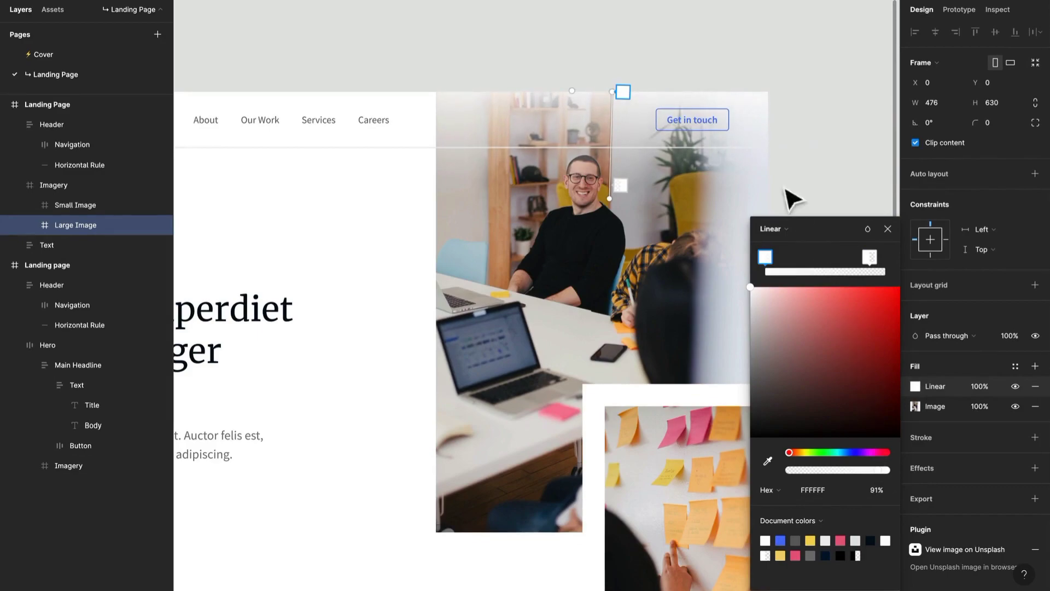
click(786, 102)
click(891, 231)
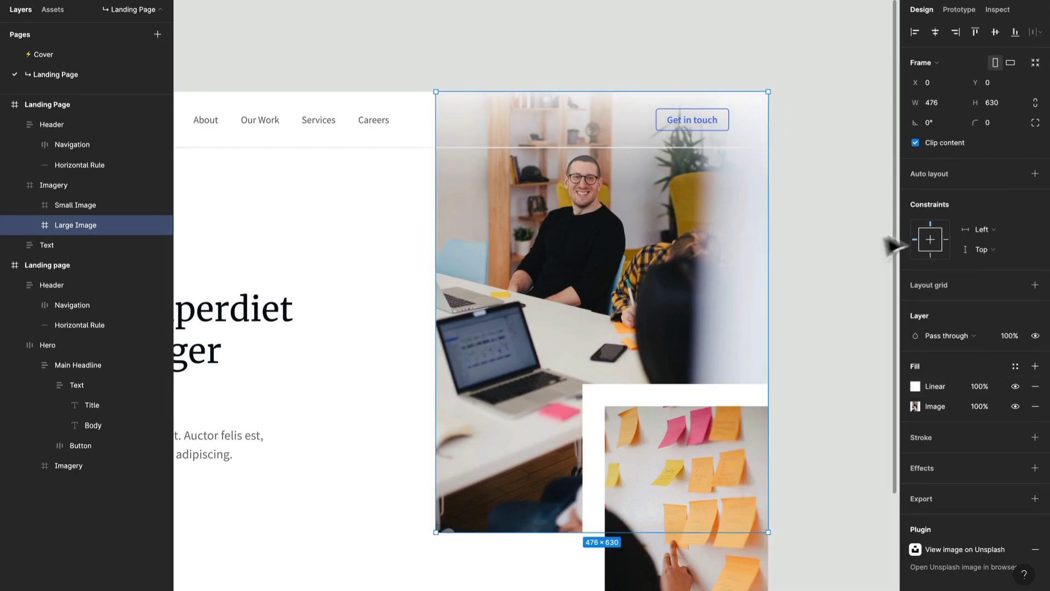
Review the gradient behind the header and compare the hero section with the neighbouring landing page design.
scroll(713, 218, down, 2)
click(794, 242)
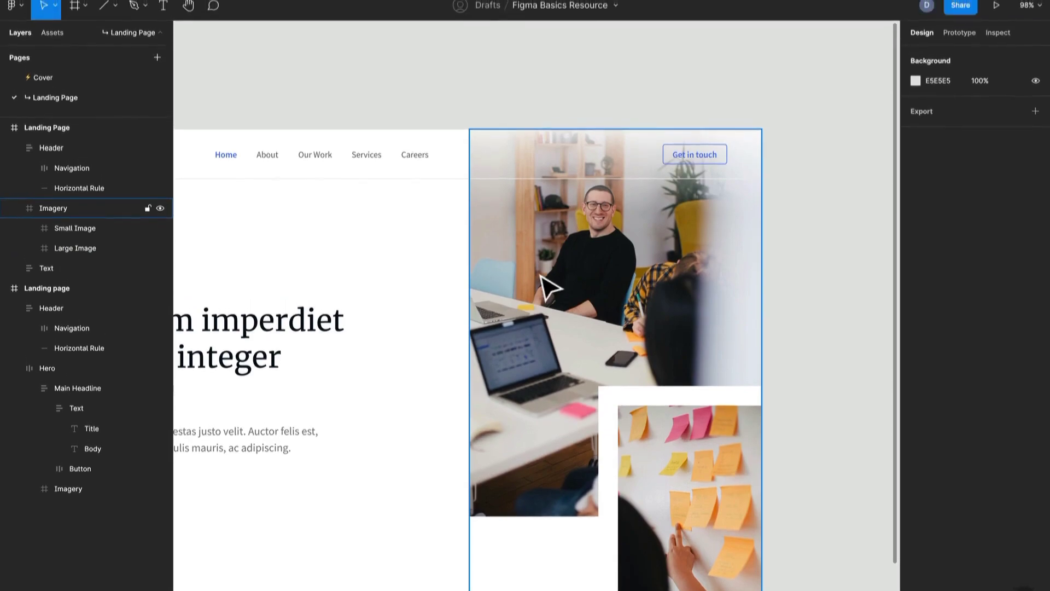
double_click(539, 256)
scroll(539, 256, down, 5)
drag(488, 386, 544, 319)
scroll(635, 255, up, 5)
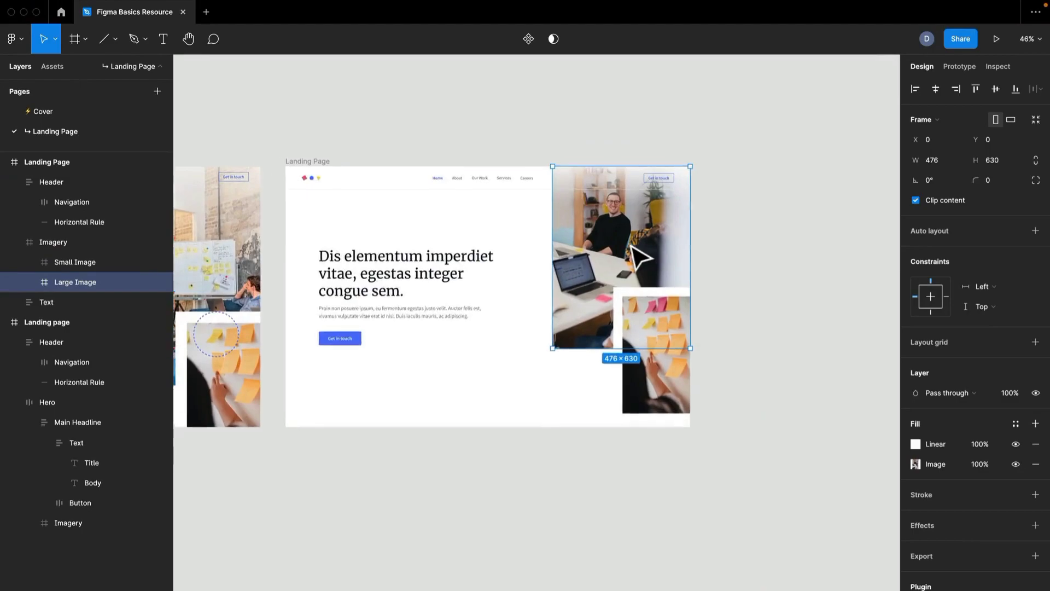
scroll(692, 252, down, 2)
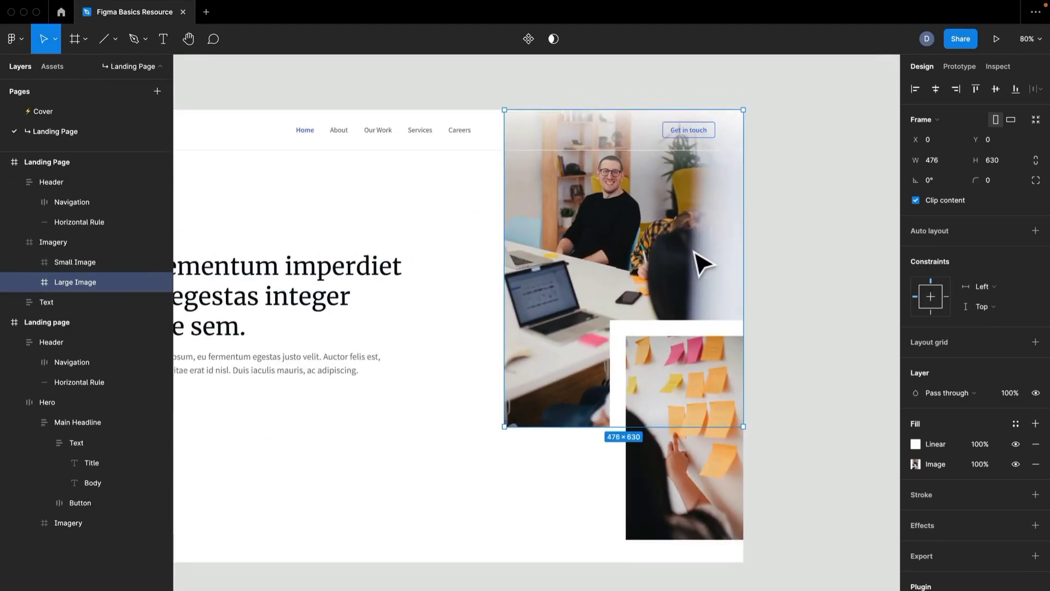